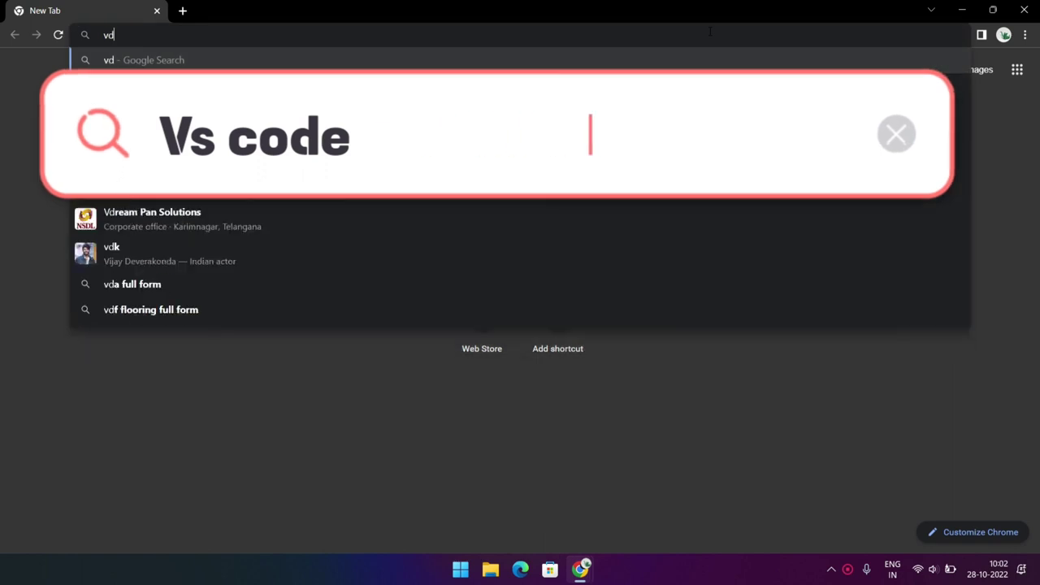
# Search the web for "vs code download" and open the official Visual Studio Code download page
pyautogui.write("code'")
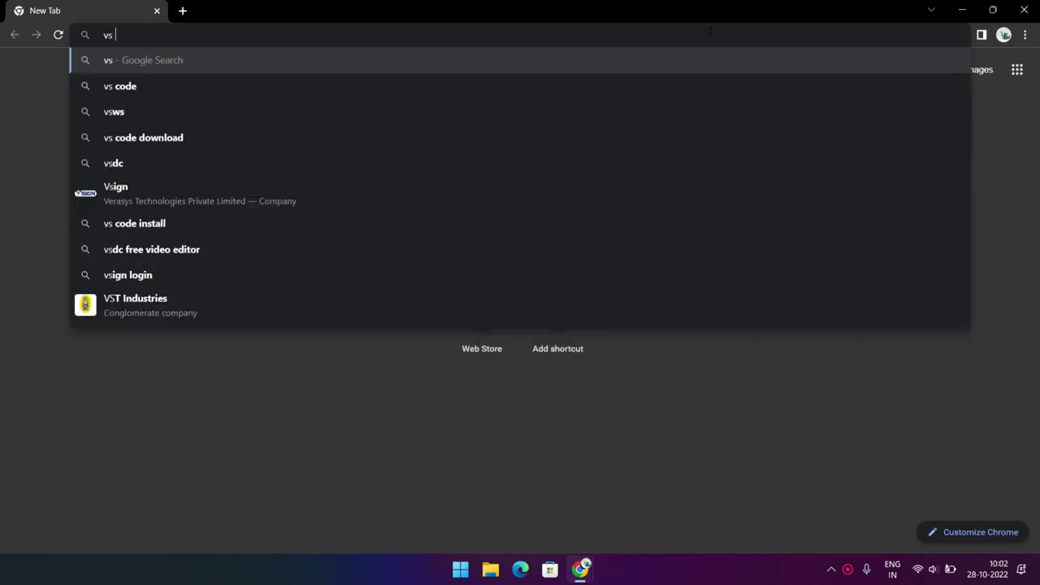
pyautogui.press('BackSpace')
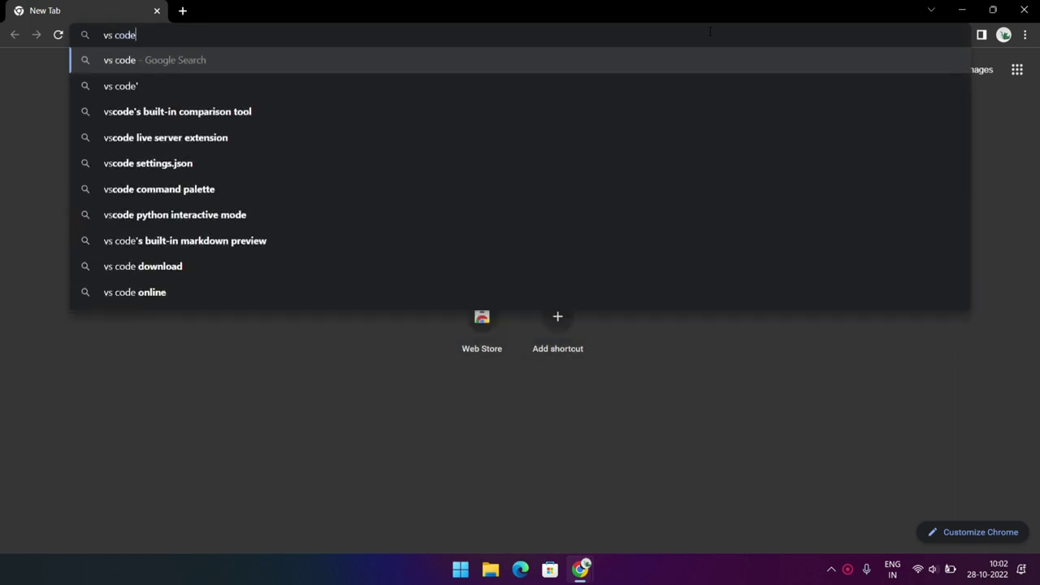
pyautogui.press('Down')
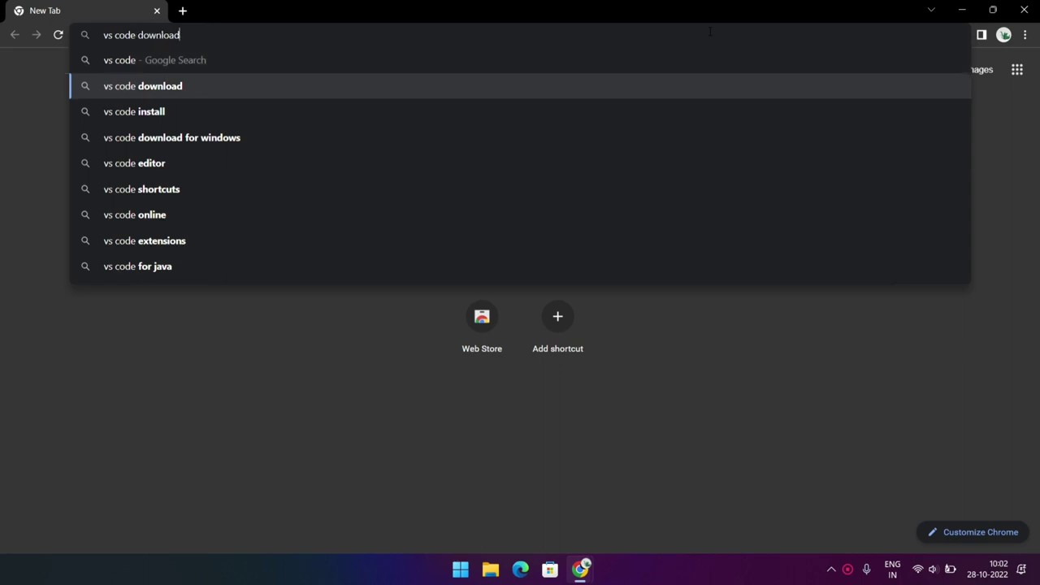
pyautogui.press('Return')
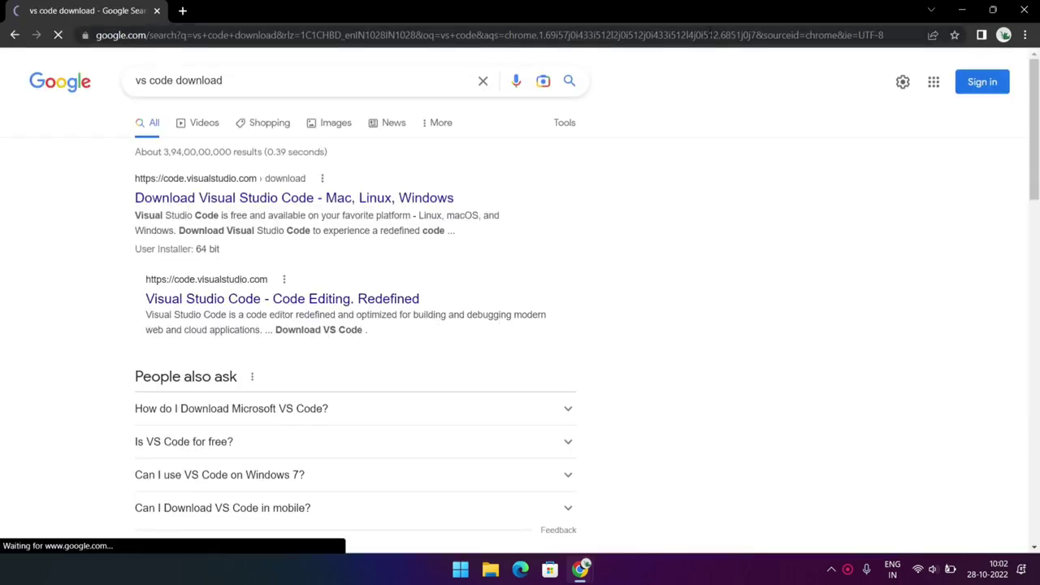
pyautogui.click(202, 201)
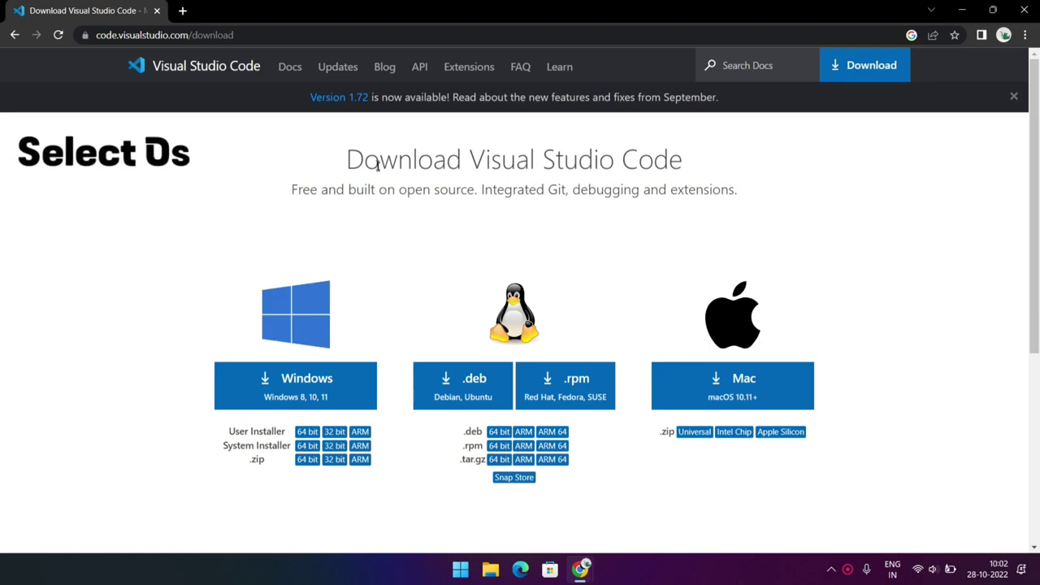
# Download the Windows version of Visual Studio Code and run the VSCodeUserSetup-x64-1.72.2 installer from the Downloads folder
pyautogui.scroll(-2, 395, 256)
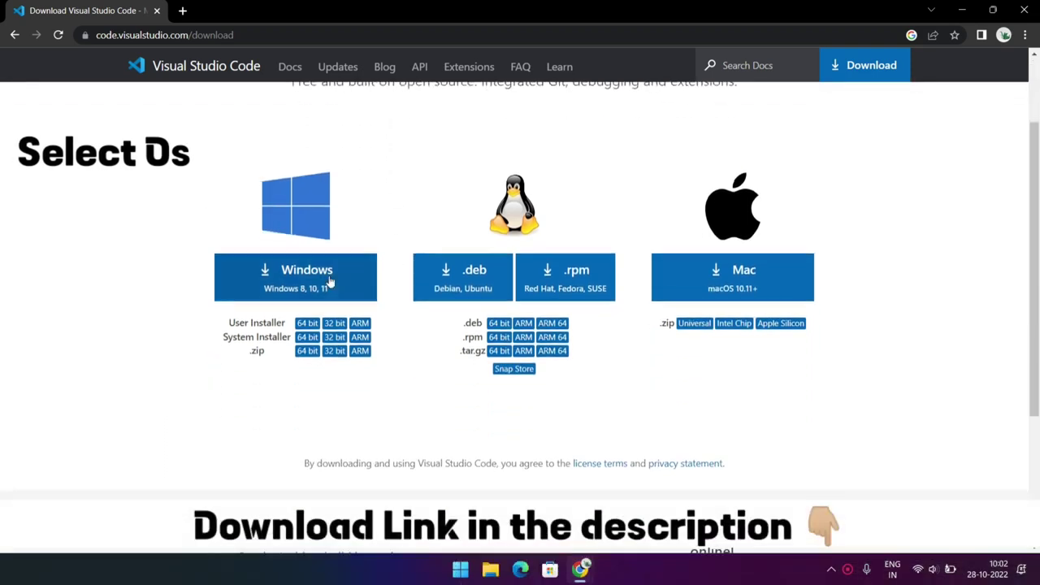
pyautogui.click(330, 281)
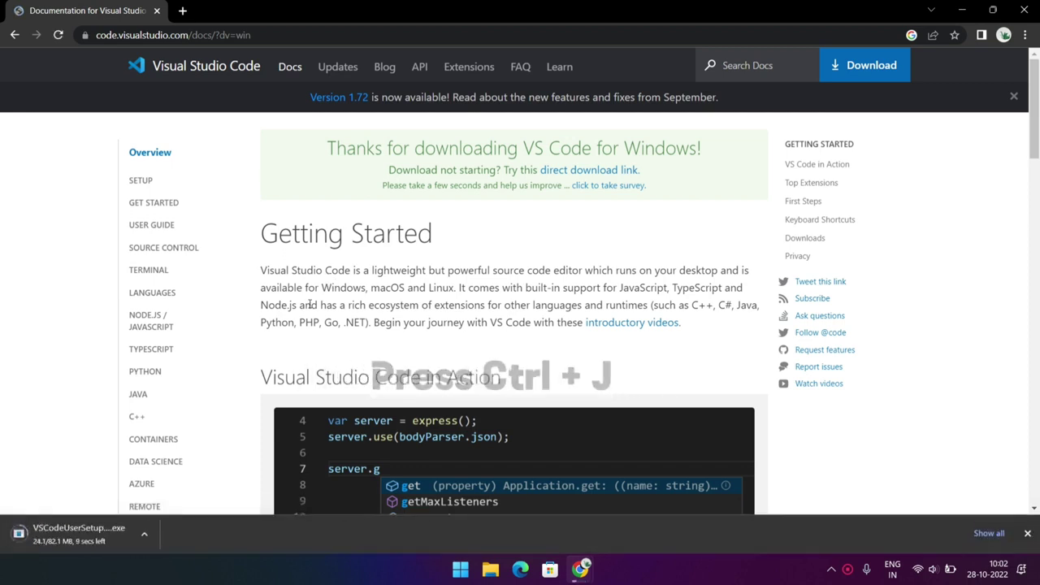
pyautogui.hotkey('ctrl', 'j')
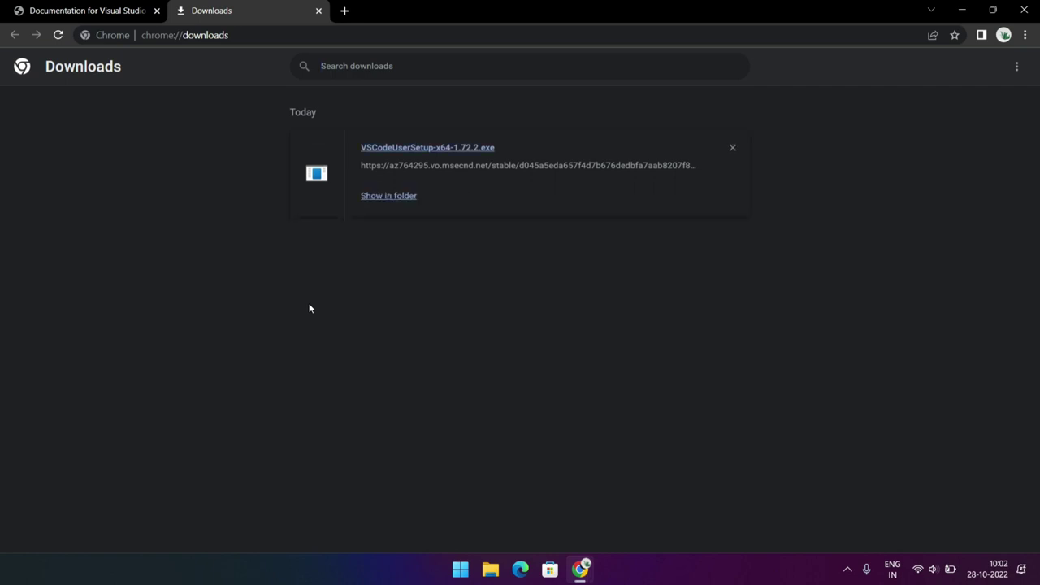
pyautogui.click(385, 194)
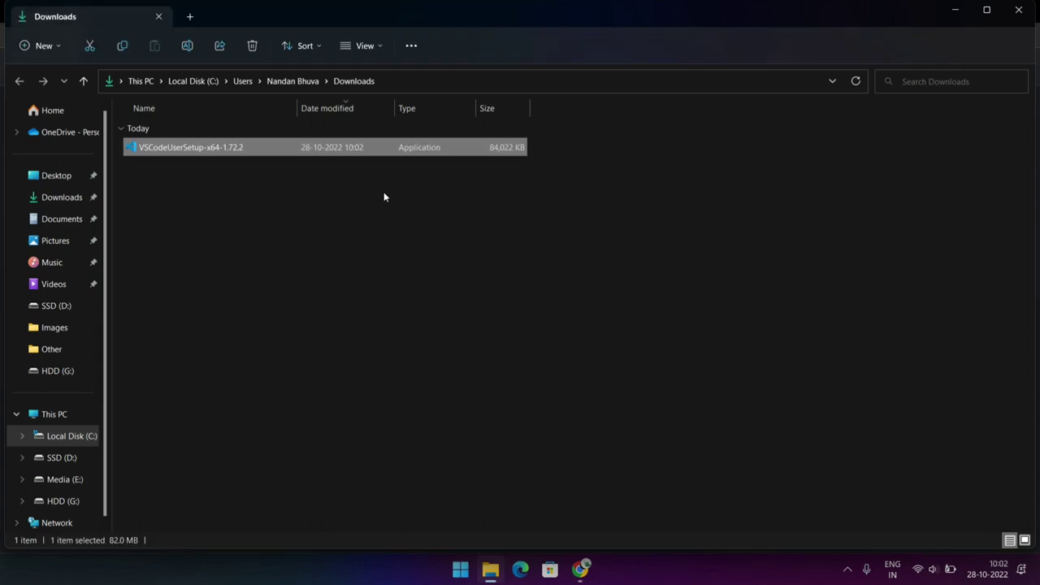
pyautogui.doubleClick(225, 148)
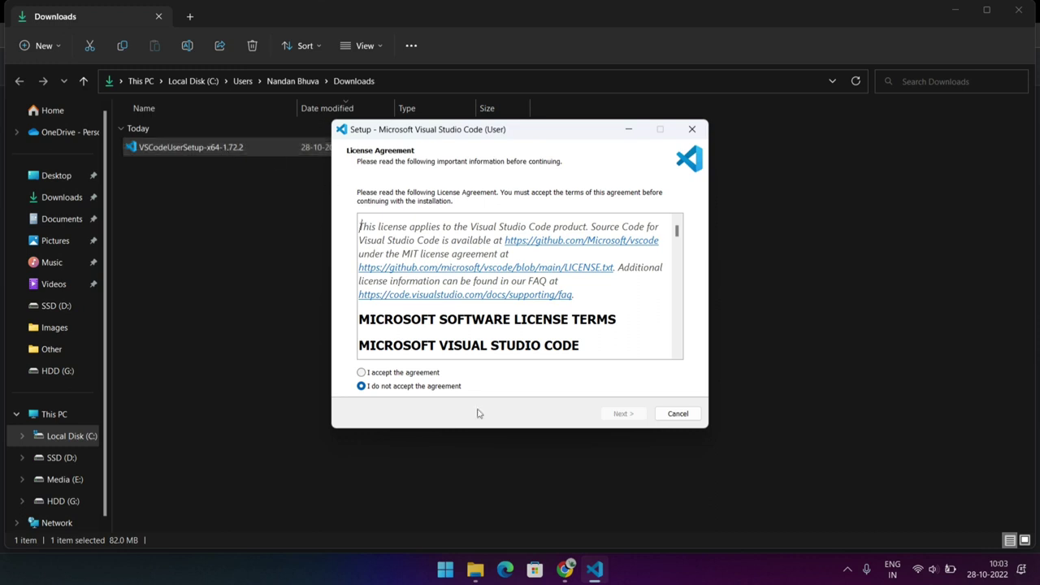
# Accept the license agreement and keep the default destination location and Start Menu folder in the setup wizard
pyautogui.click(362, 373)
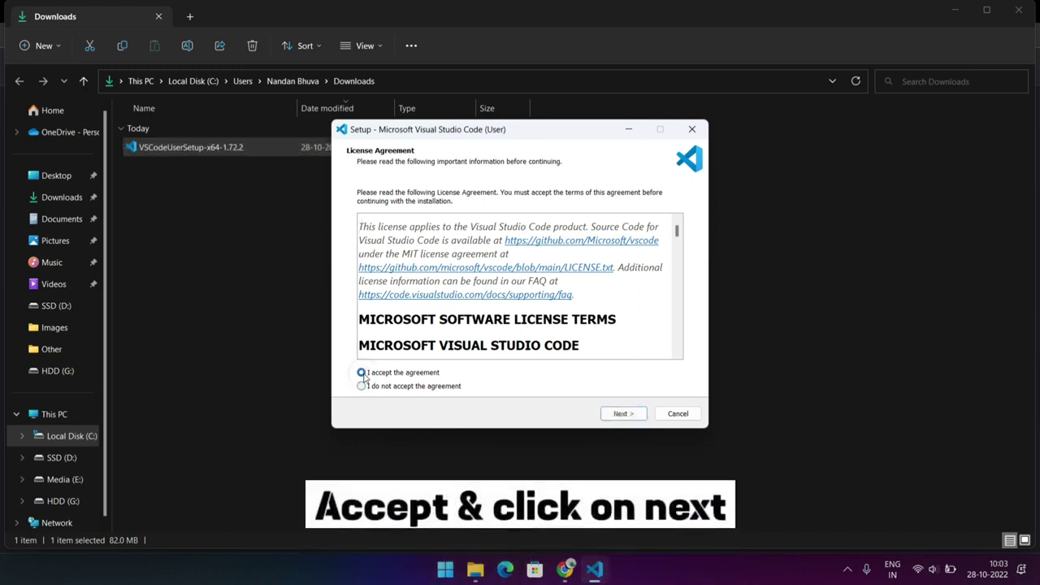
pyautogui.click(624, 415)
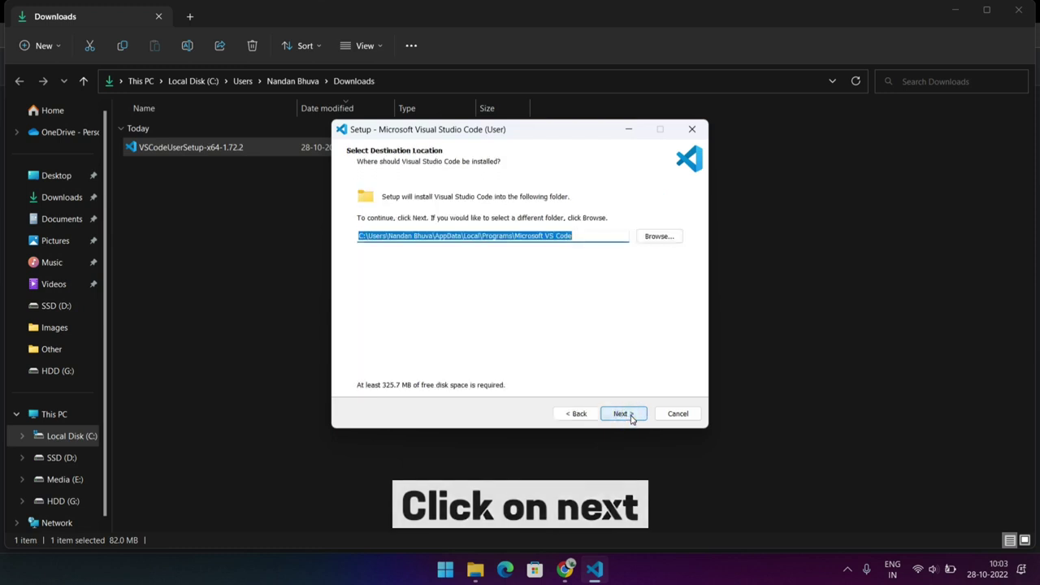
pyautogui.click(622, 413)
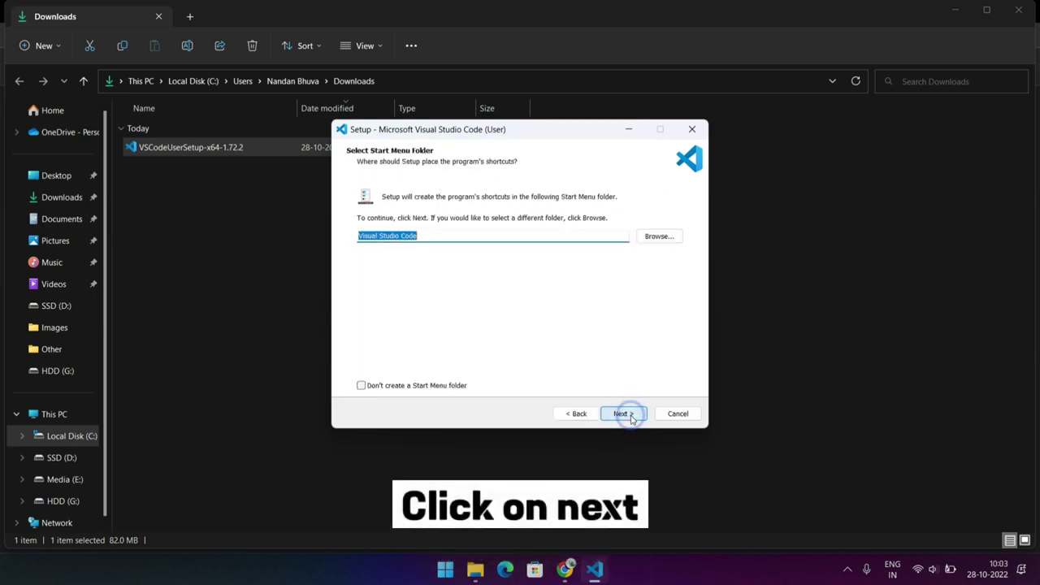
pyautogui.click(630, 415)
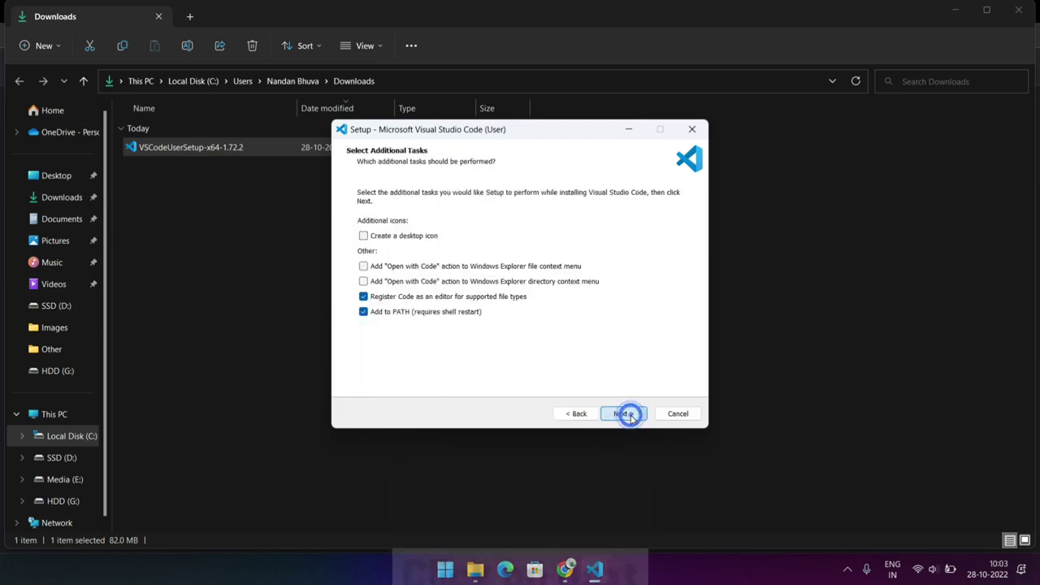
# Enable creating a desktop icon as an additional task and start the Visual Studio Code installation
pyautogui.click(365, 236)
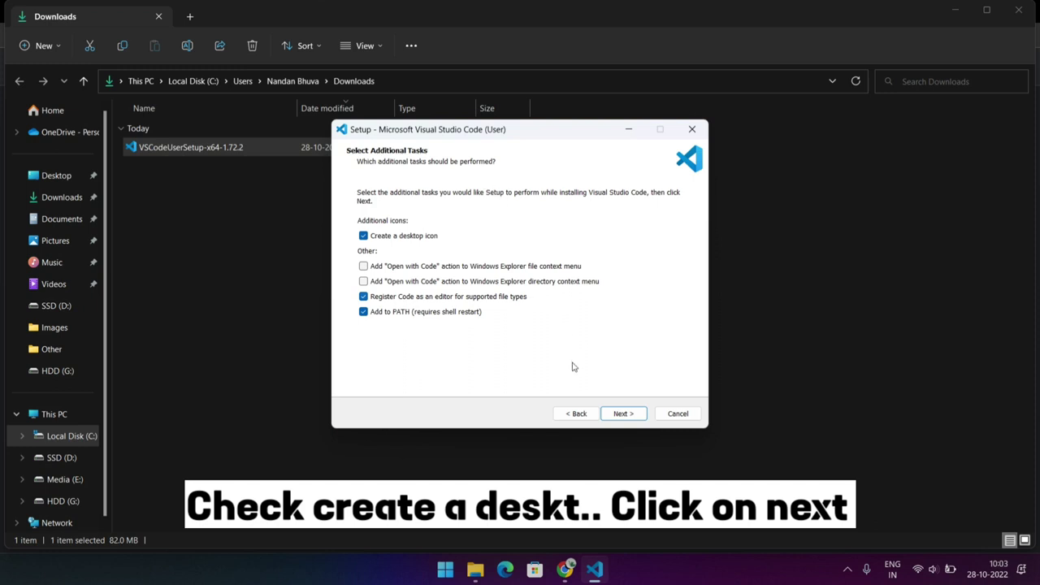
pyautogui.click(620, 413)
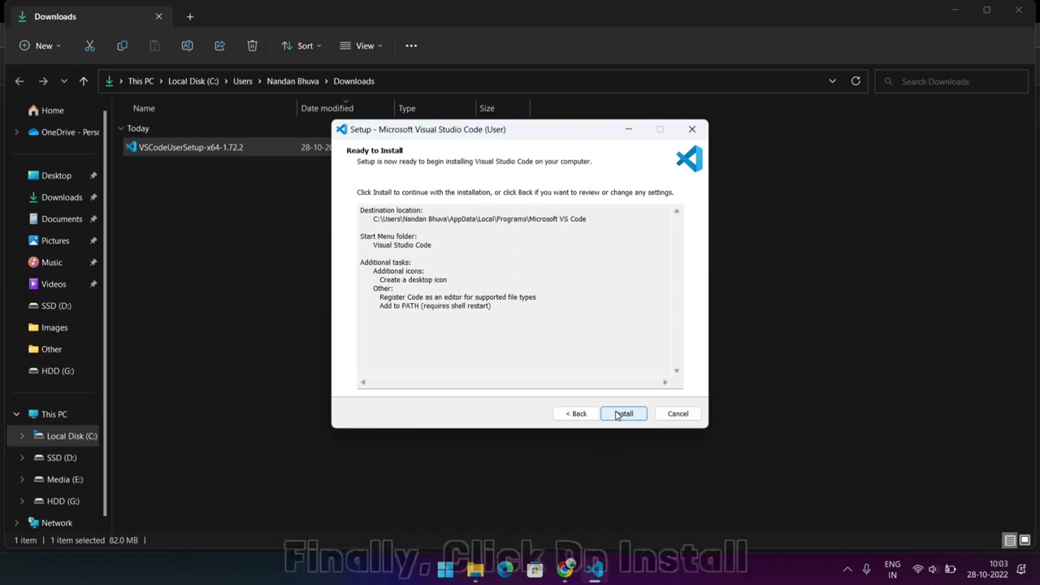
pyautogui.click(617, 414)
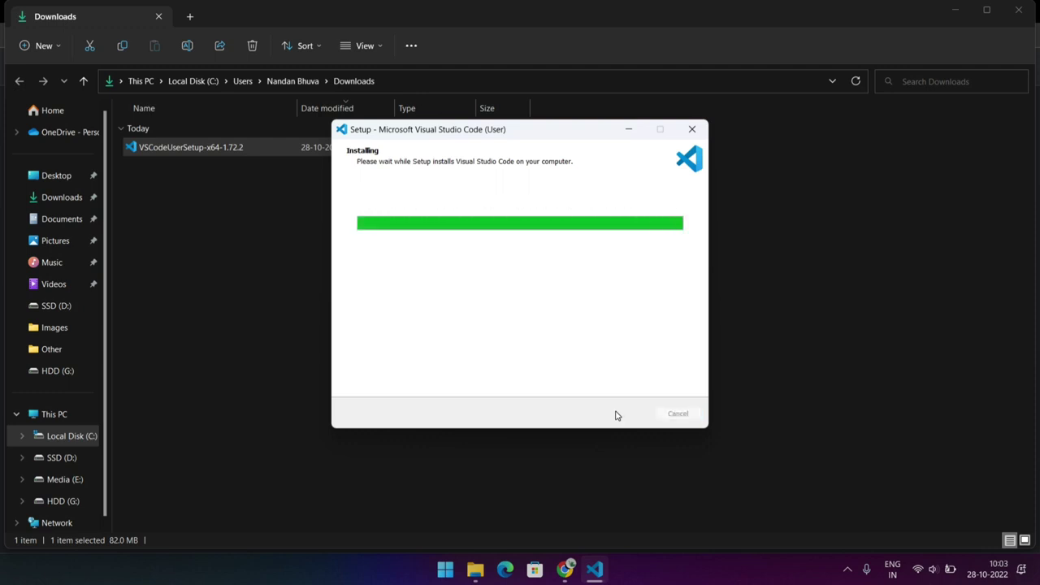
# Finish the setup wizard with Visual Studio Code set to launch, and maximize the editor window
pyautogui.click(597, 569)
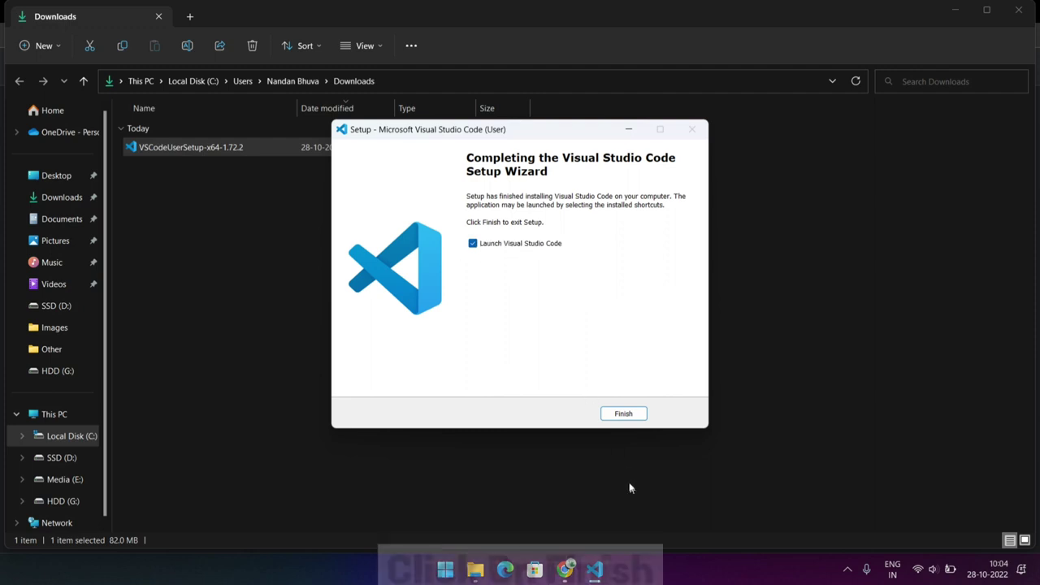
pyautogui.click(622, 415)
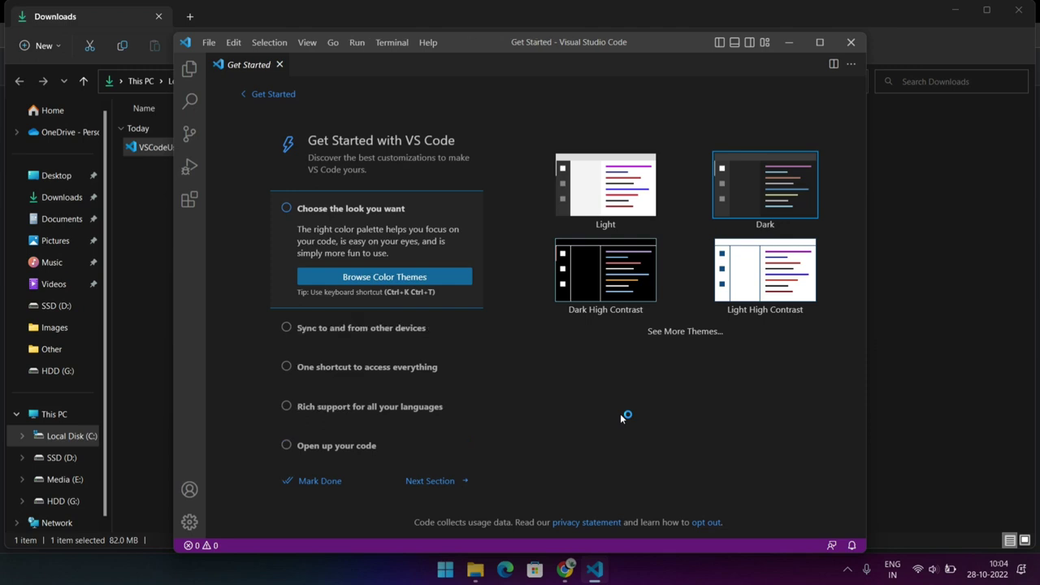
pyautogui.click(820, 42)
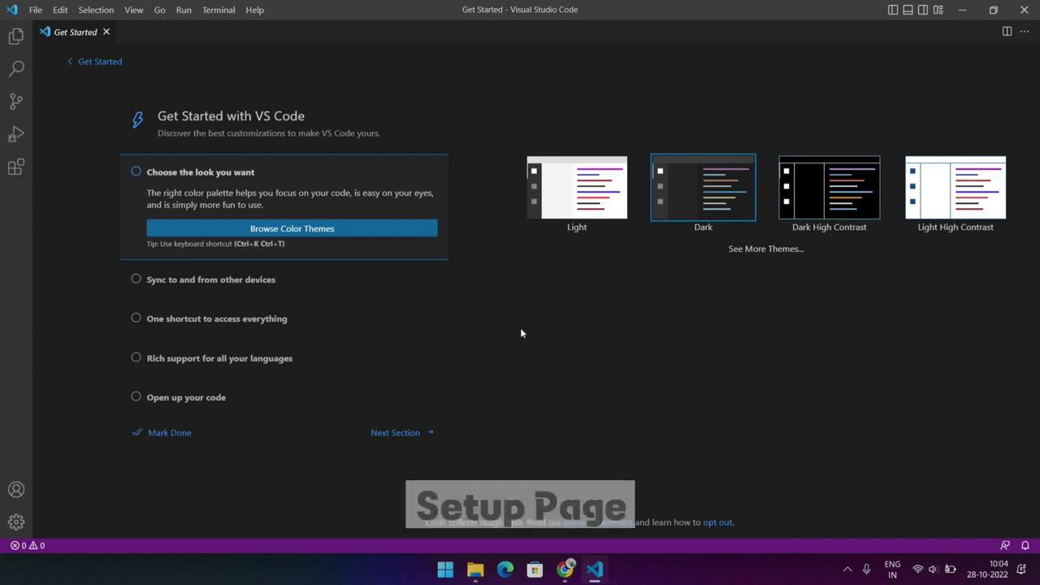
# Advance through the Get Started walkthrough sections and mark the Boost your Productivity section as done
pyautogui.click(398, 433)
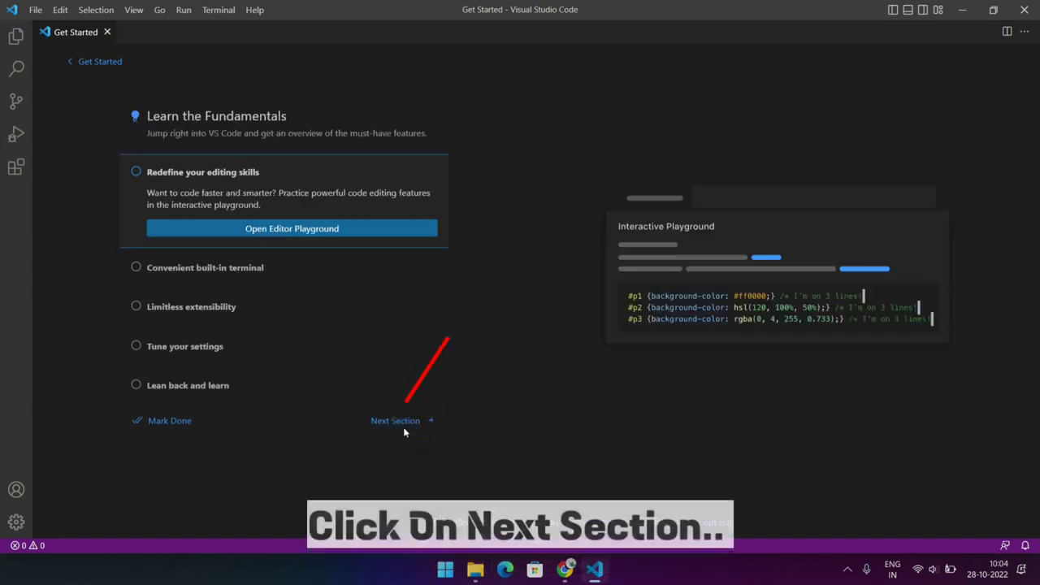
pyautogui.click(404, 422)
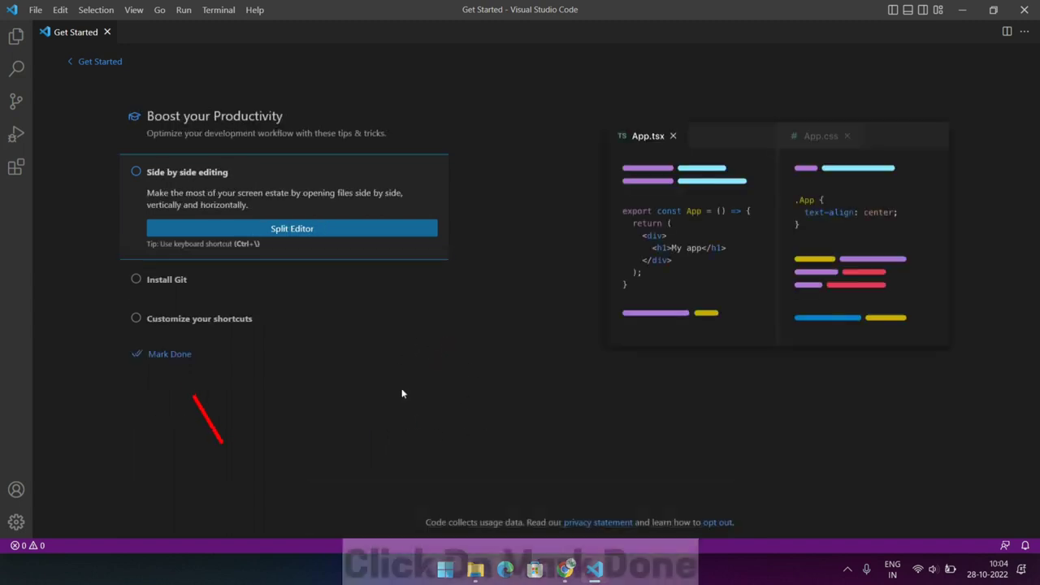
pyautogui.click(173, 355)
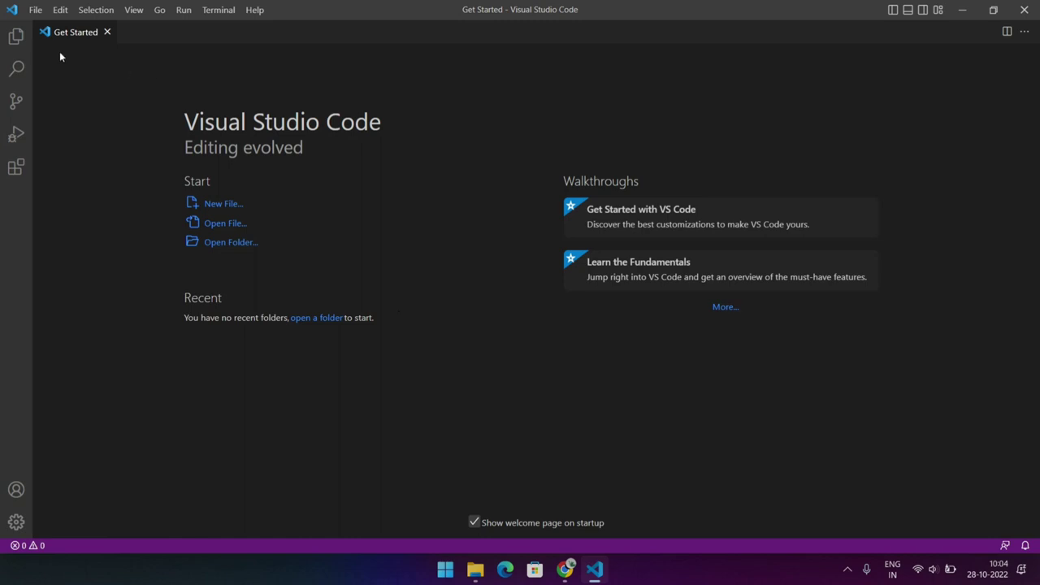
# Start opening a workspace folder and create a new folder named Demo in the user's home directory
pyautogui.click(16, 36)
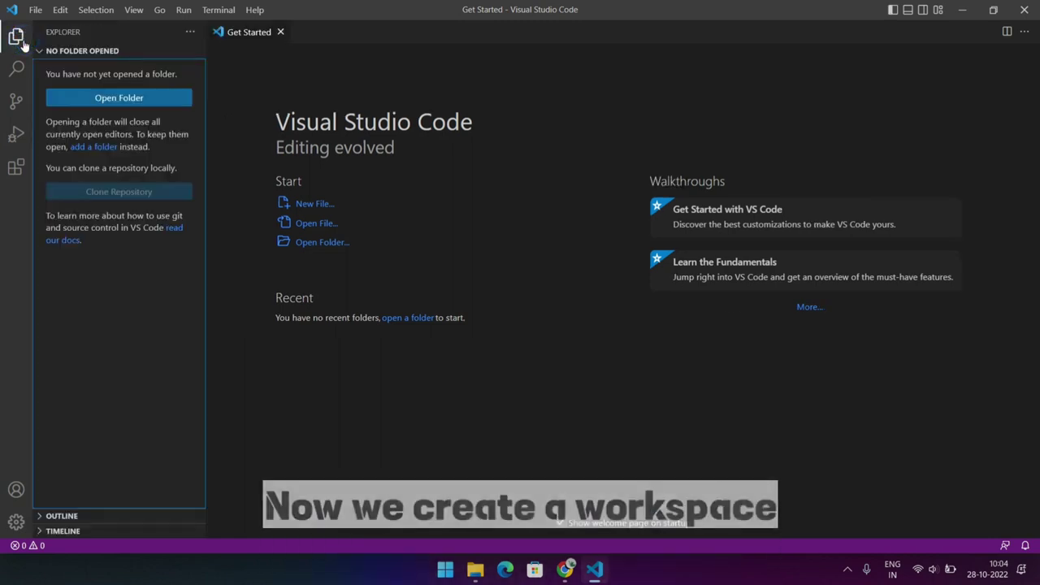
pyautogui.click(127, 106)
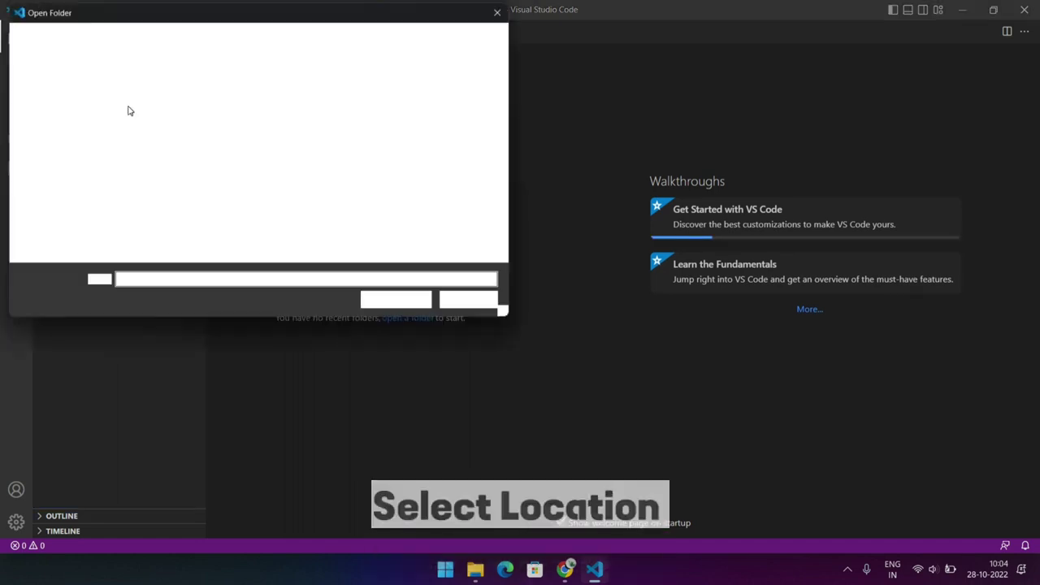
pyautogui.click(434, 235)
pyautogui.hotkey('ctrl', 'shift', 'n')
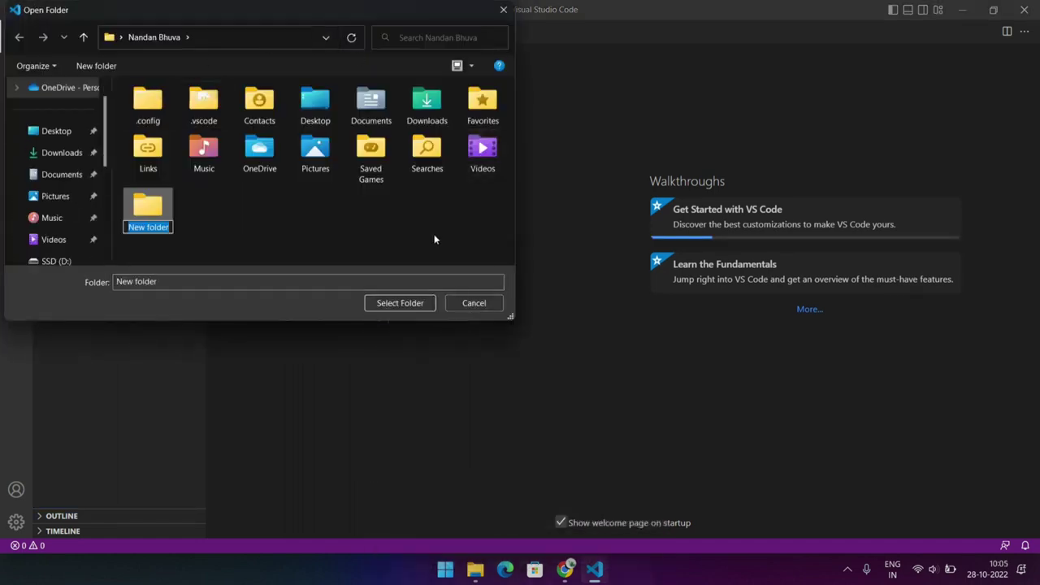
pyautogui.write('Demo')
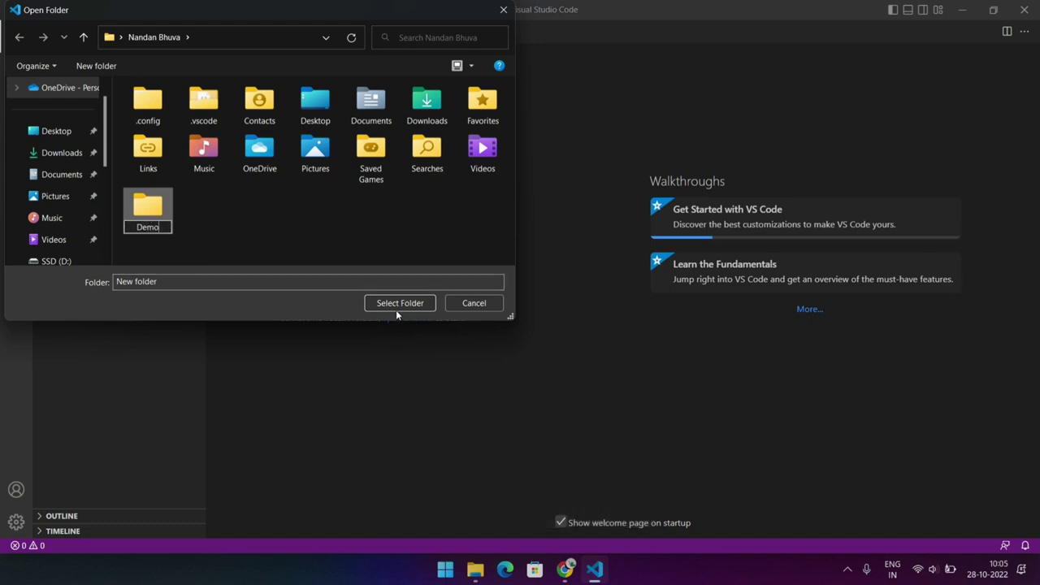
pyautogui.press('Return')
# Open the Demo folder as the workspace and trust its authors, including all files in the parent folder
pyautogui.click(397, 309)
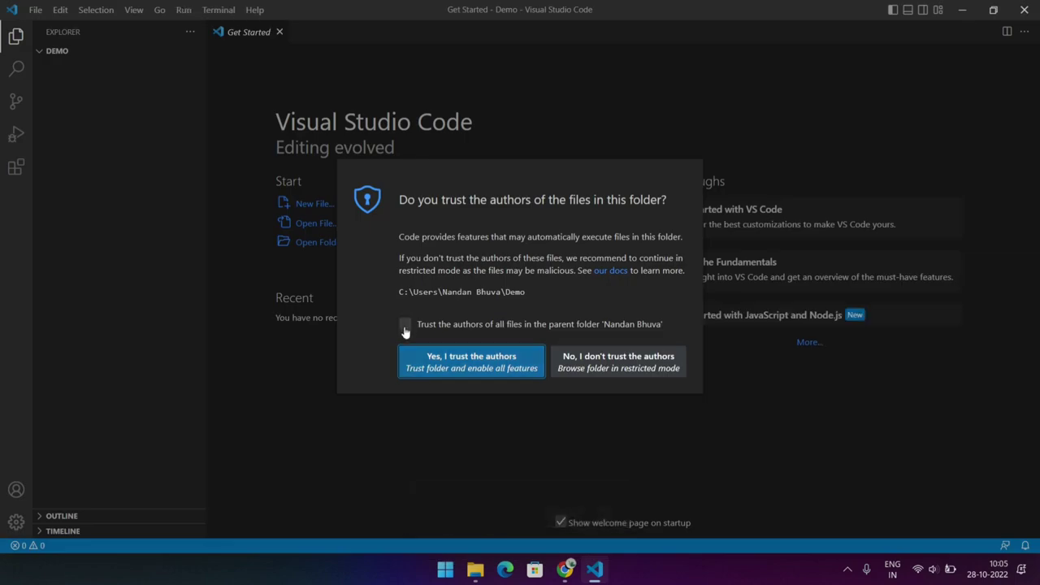
pyautogui.click(405, 325)
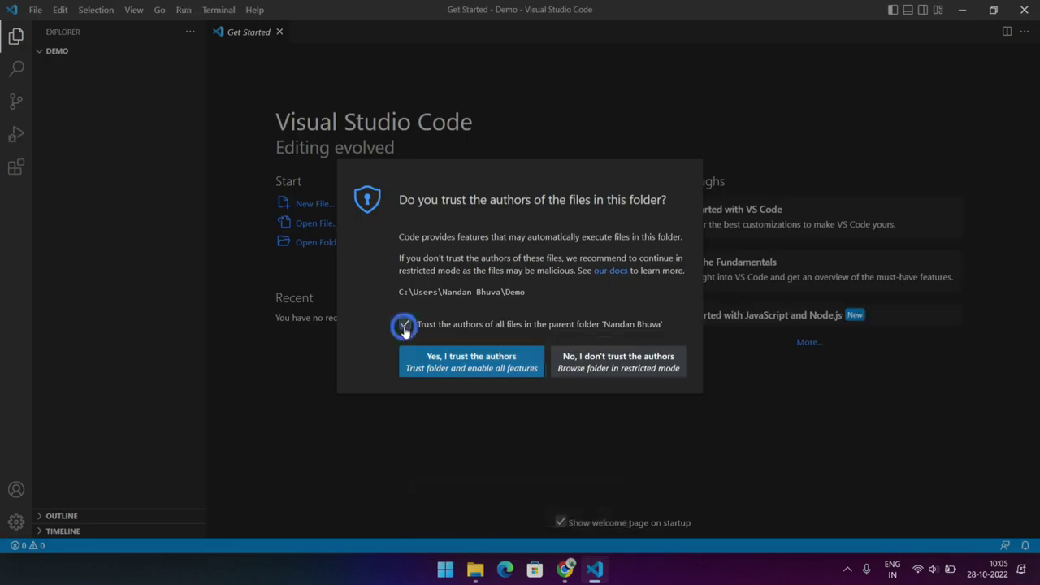
pyautogui.click(450, 366)
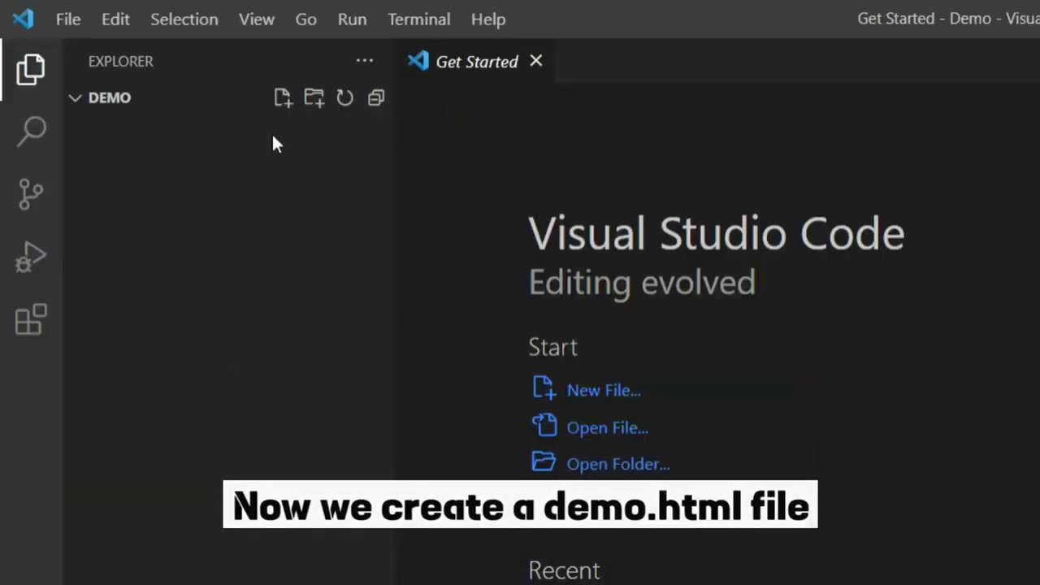
# Create a new file named demo.html in the Demo workspace folder
pyautogui.click(281, 102)
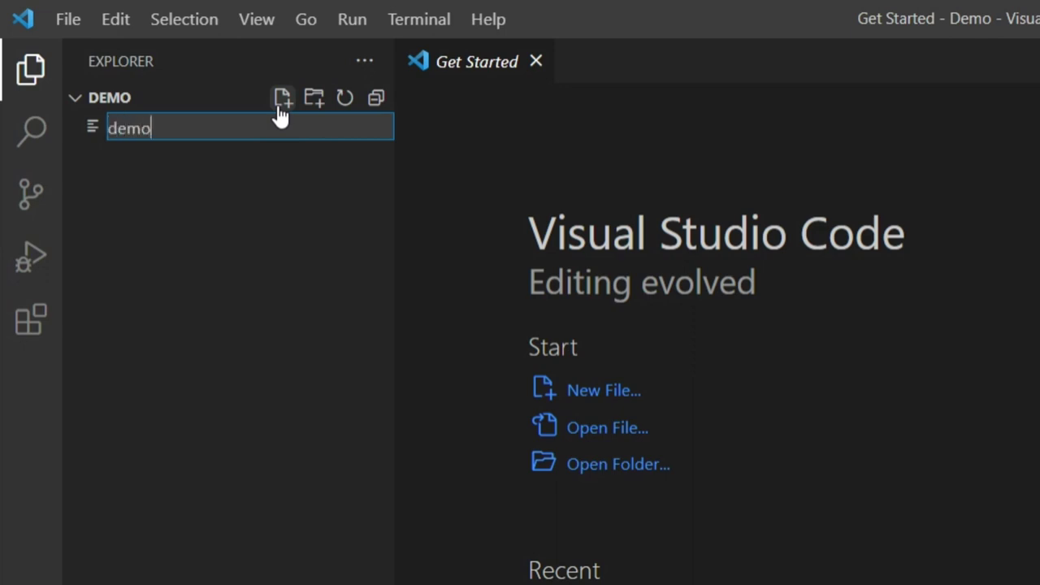
pyautogui.write('demo.html')
pyautogui.press('Return')
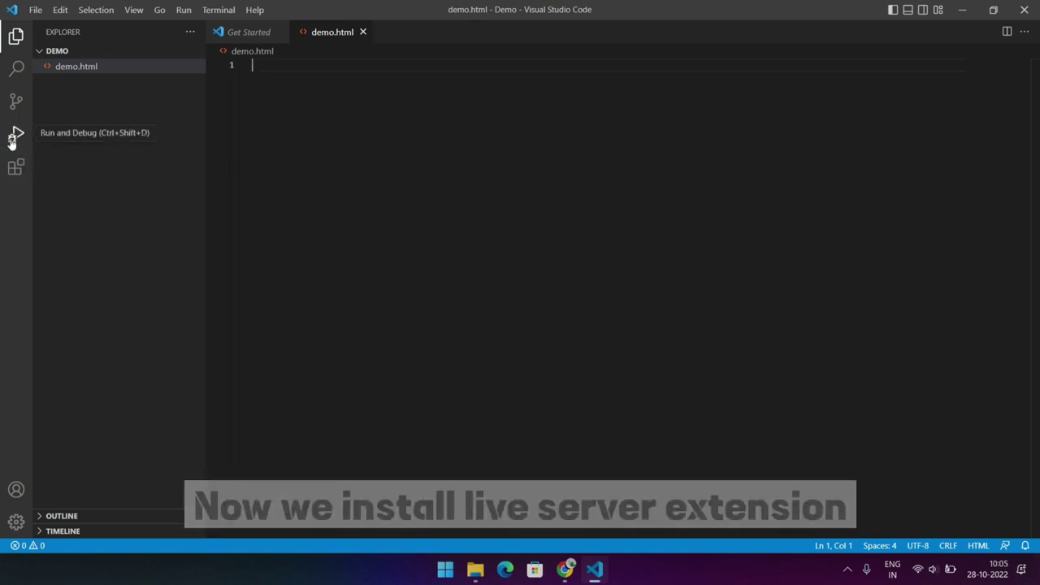
# Search the extension marketplace for live and install the Live Server extension
pyautogui.click(16, 162)
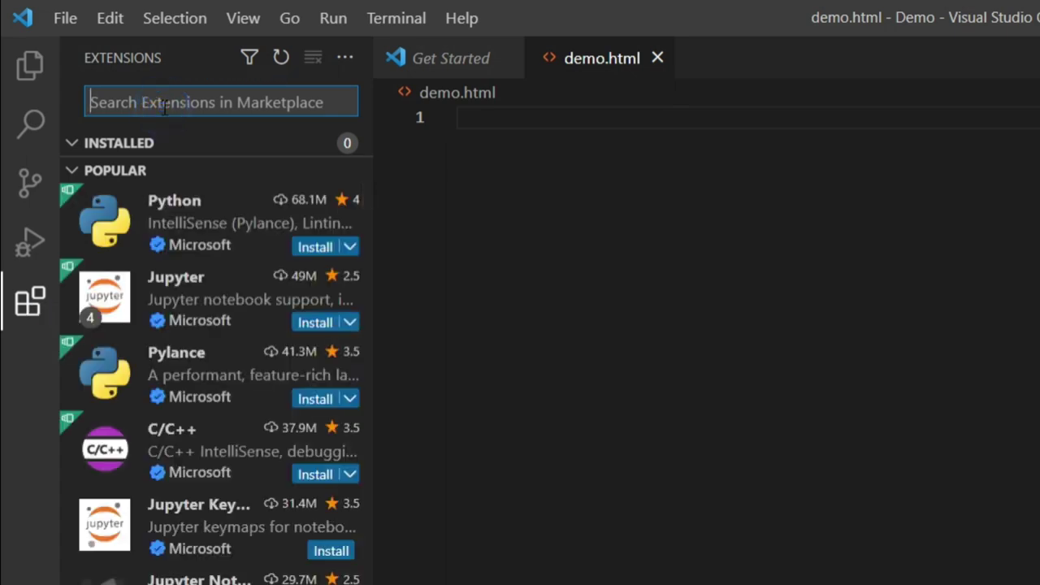
pyautogui.write('live')
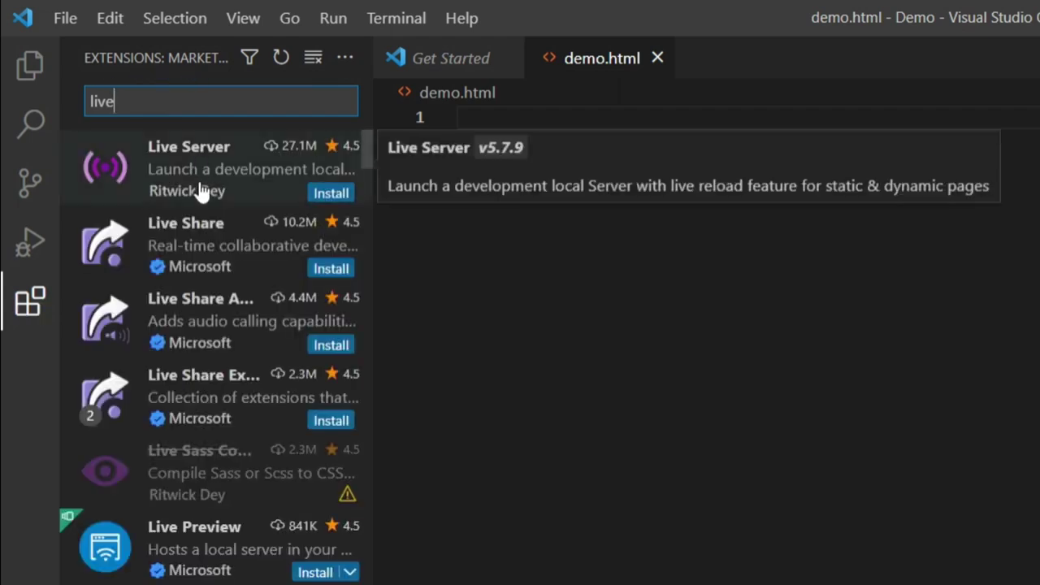
pyautogui.click(229, 167)
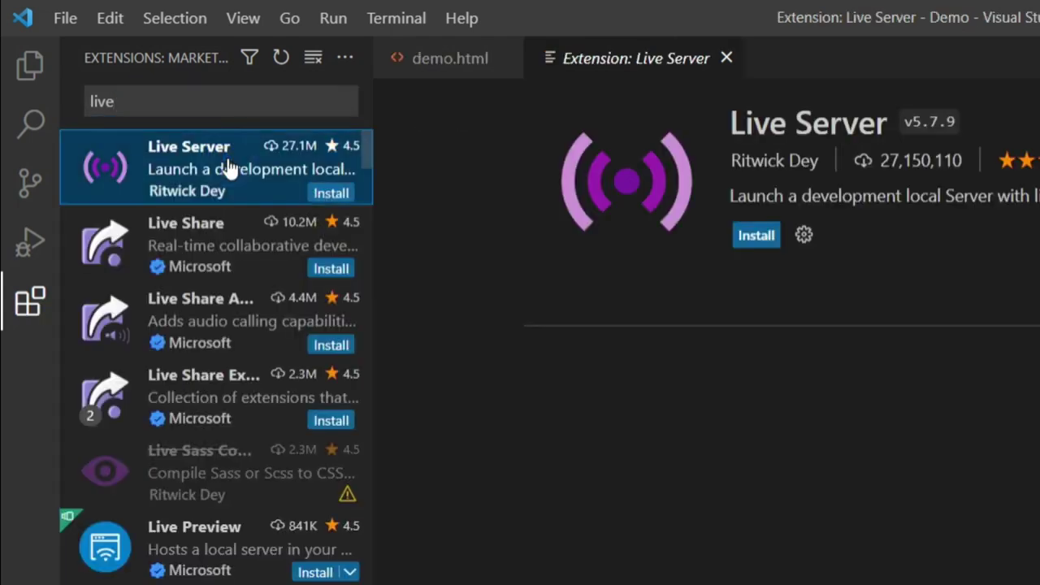
pyautogui.click(751, 239)
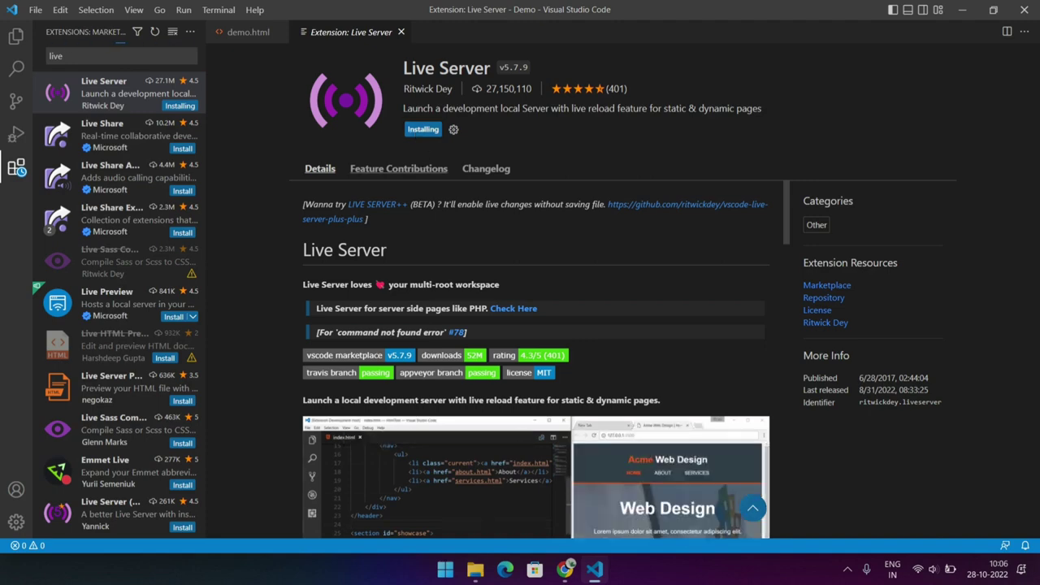
pyautogui.scroll(-15, 452, 284)
pyautogui.scroll(15, 453, 284)
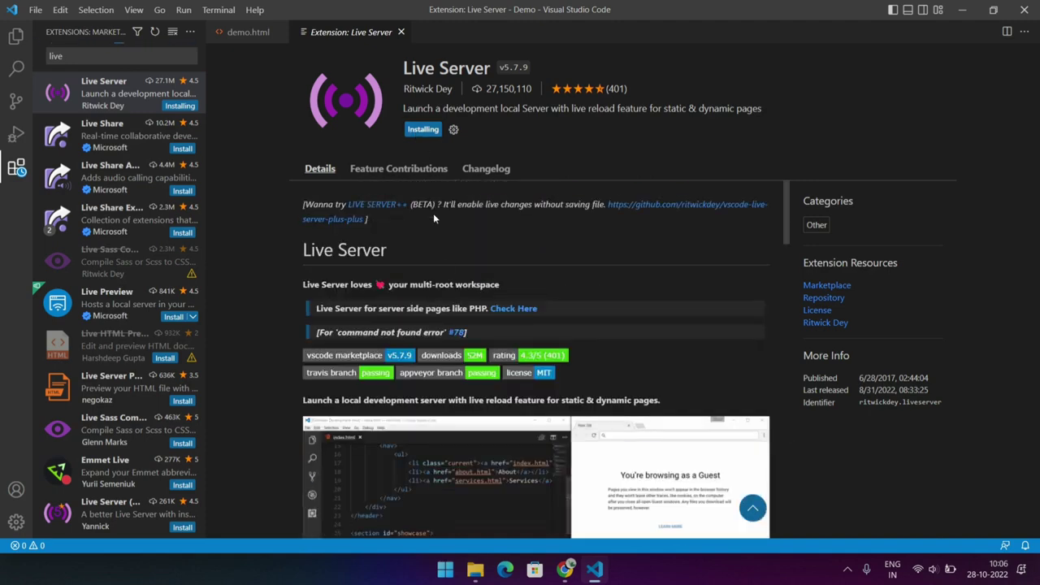
# Serve demo.html with Live Server and dismiss the firewall alert without allowing access
pyautogui.click(268, 38)
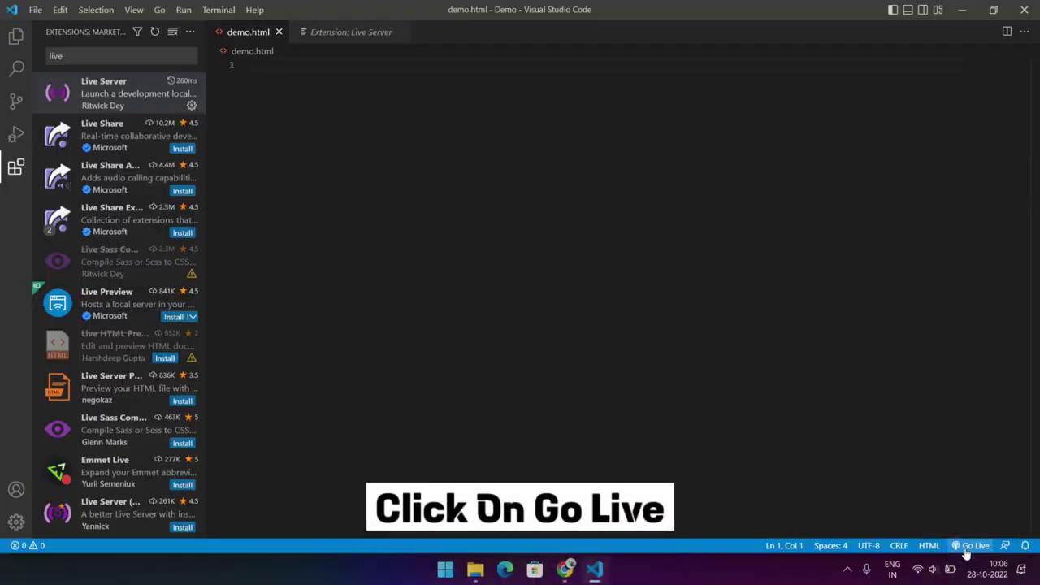
pyautogui.click(971, 545)
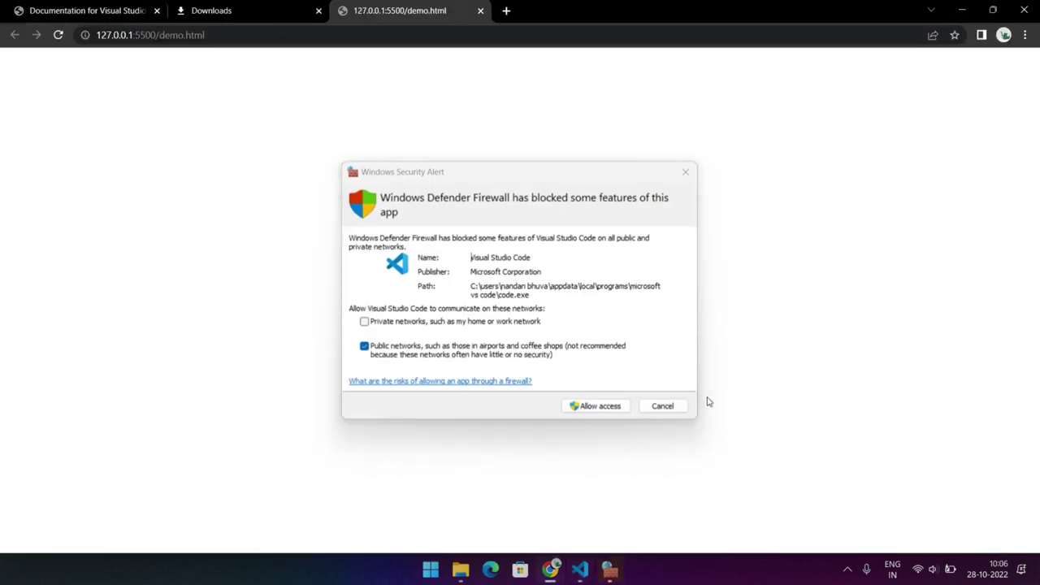
pyautogui.click(662, 406)
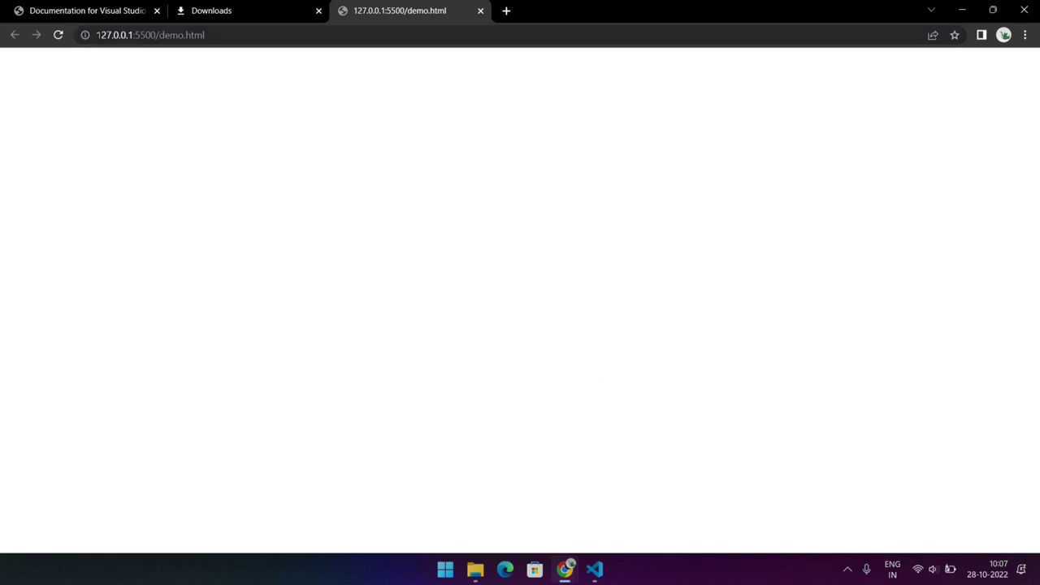
pyautogui.moveTo(96, 35); pyautogui.dragTo(156, 35)
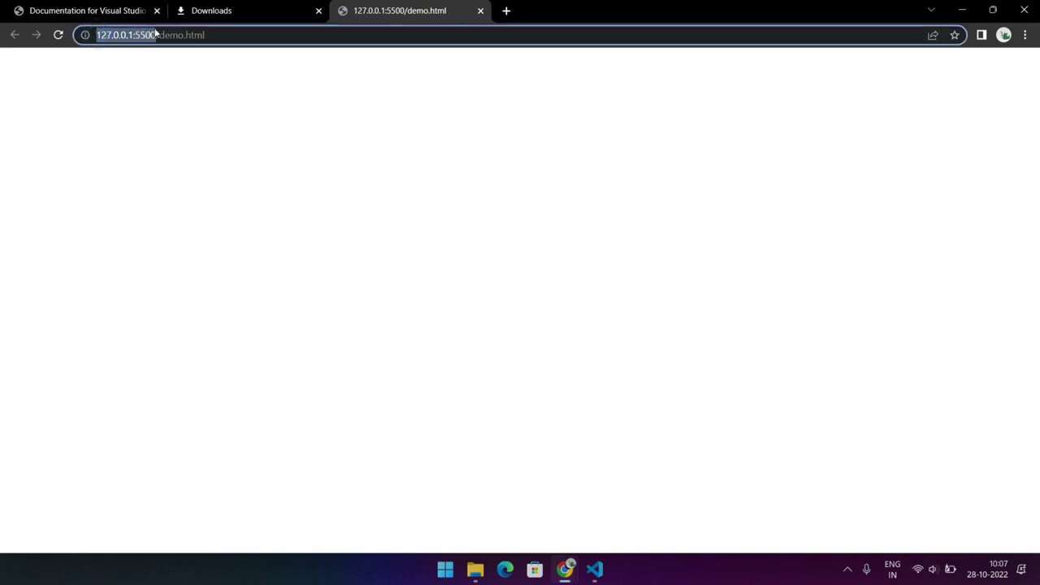
pyautogui.click(215, 74)
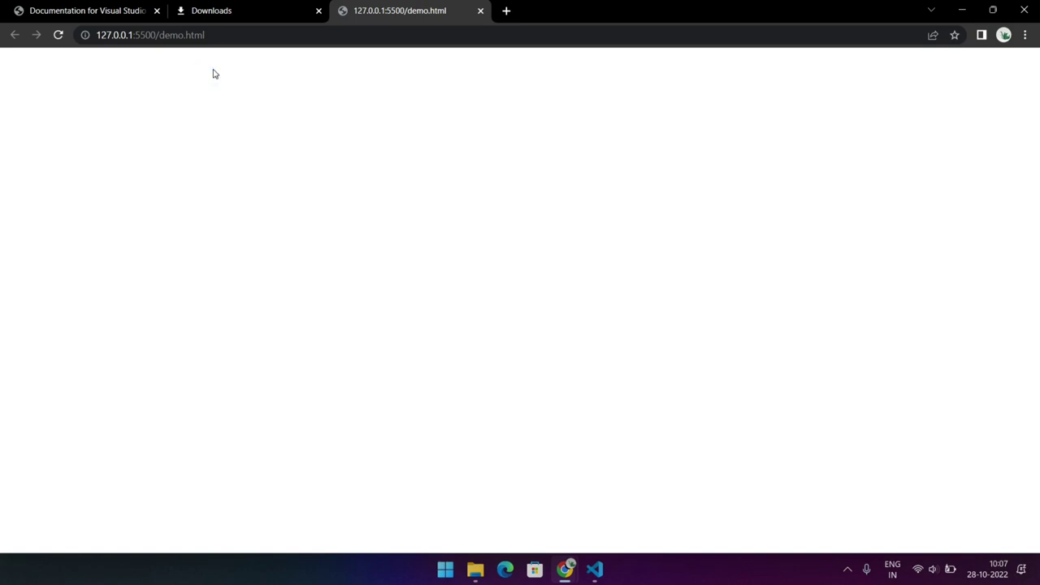
# Arrange the code editor and browser side by side, hide the editor's side bar and widen the editor window
pyautogui.press('super+Right')
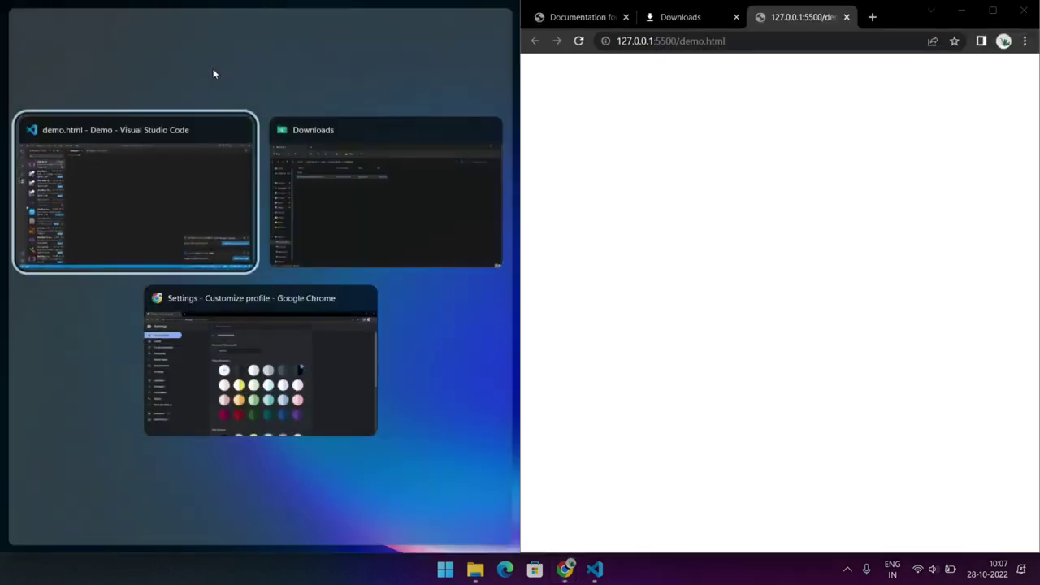
pyautogui.click(95, 167)
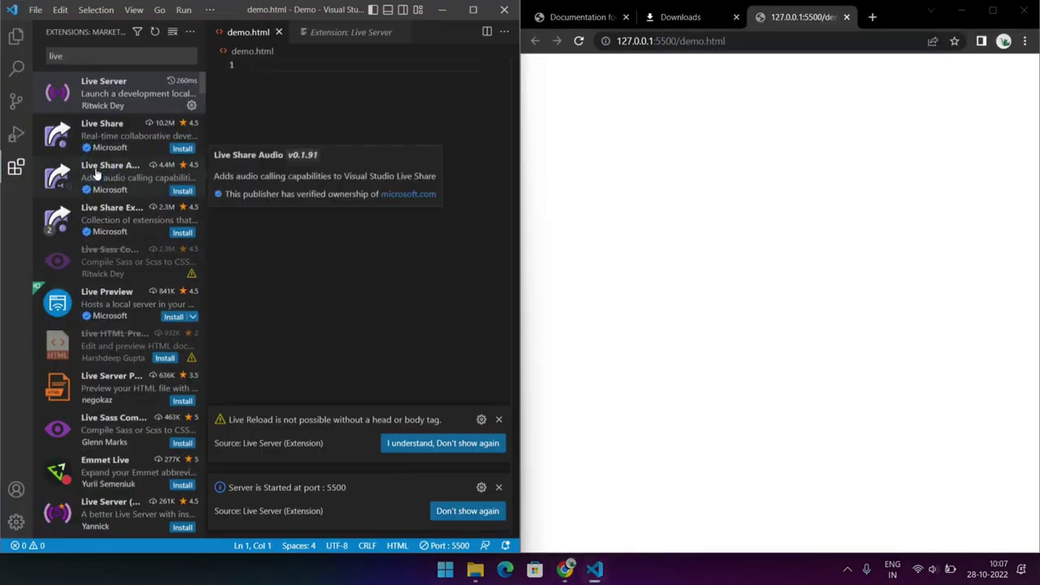
pyautogui.click(16, 36)
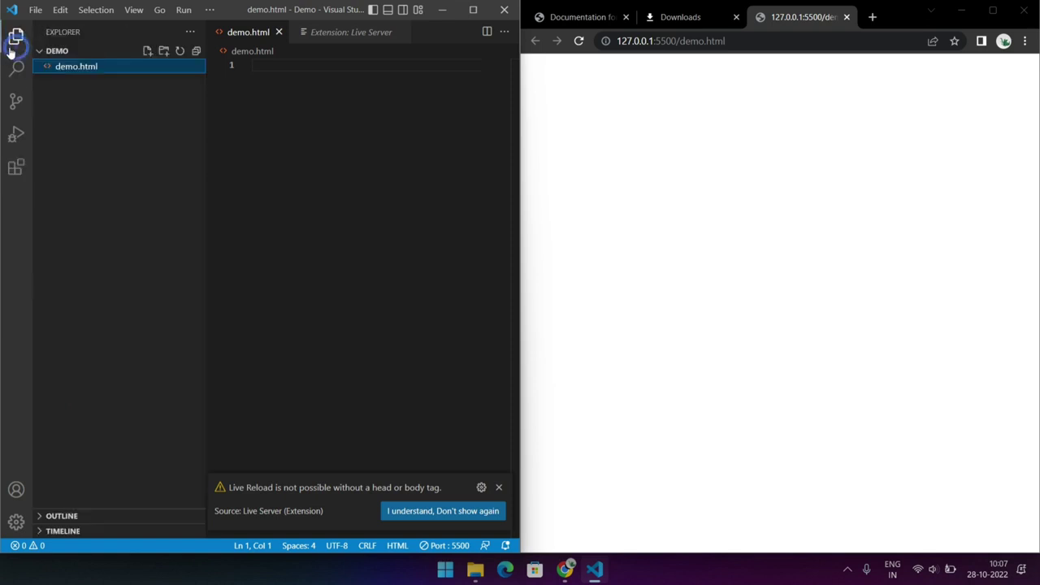
pyautogui.click(373, 10)
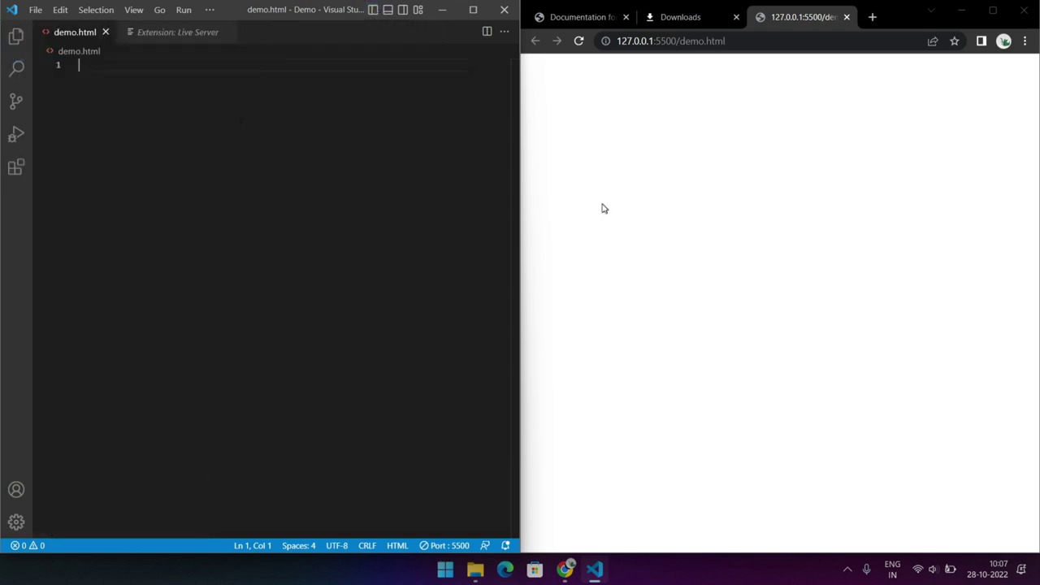
pyautogui.moveTo(521, 205); pyautogui.dragTo(603, 205)
# Insert the html:5 Emmet boilerplate into demo.html
pyautogui.click(182, 168)
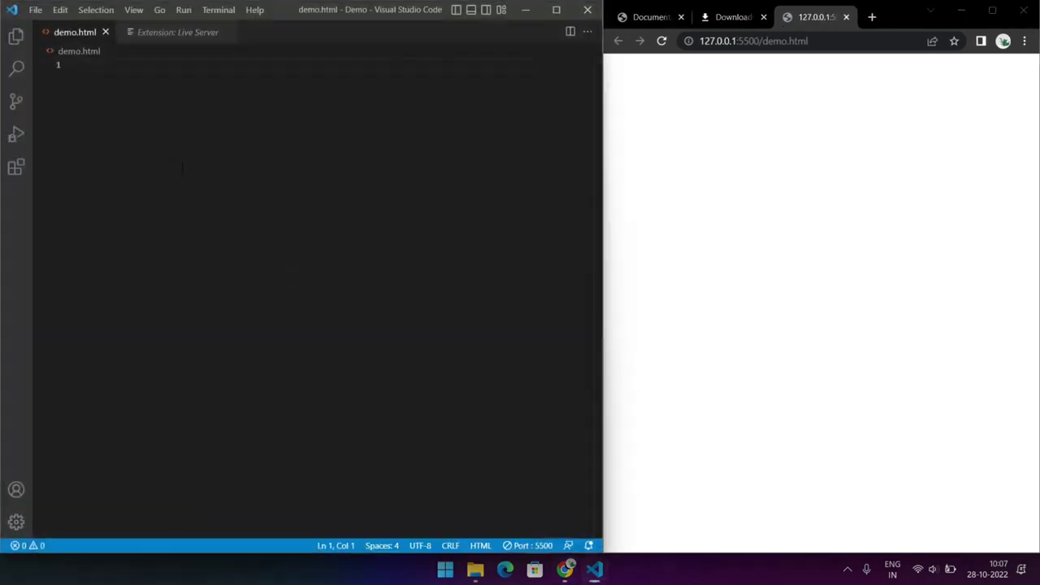
pyautogui.write('ht')
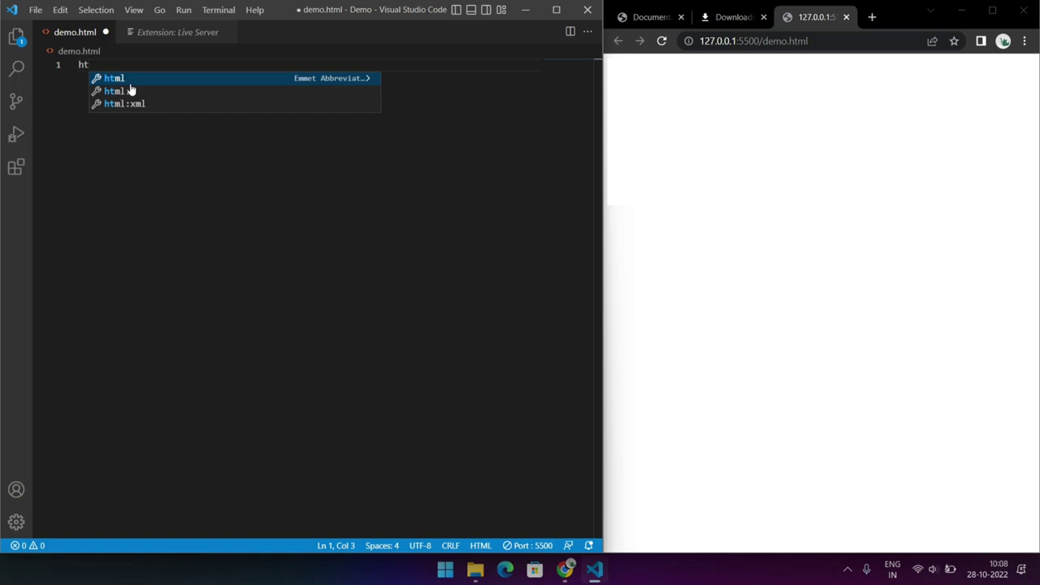
pyautogui.press('Down')
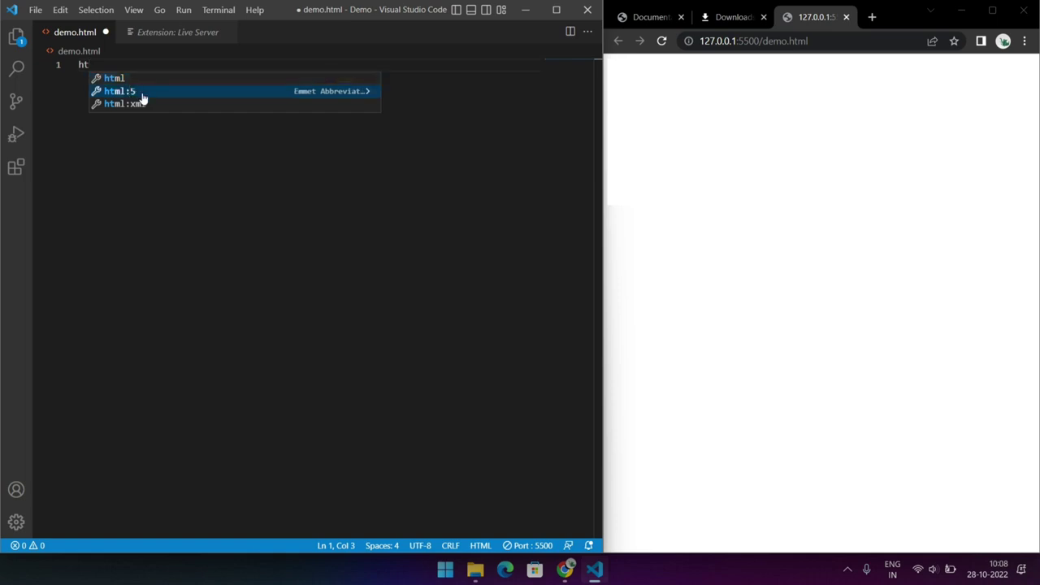
pyautogui.press('Return')
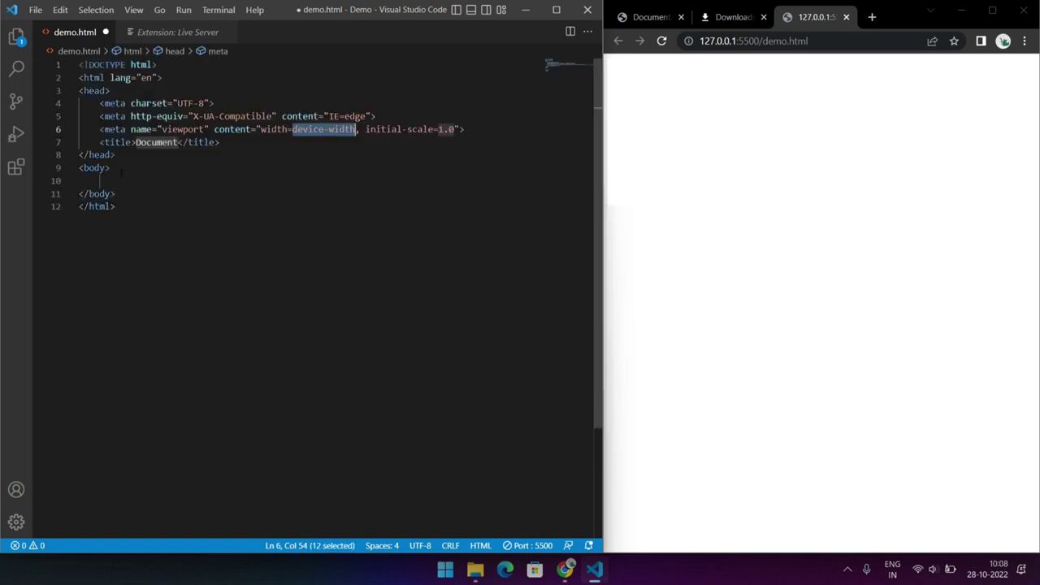
# Add an h1 heading reading Hello inside the body and save the file
pyautogui.click(107, 180)
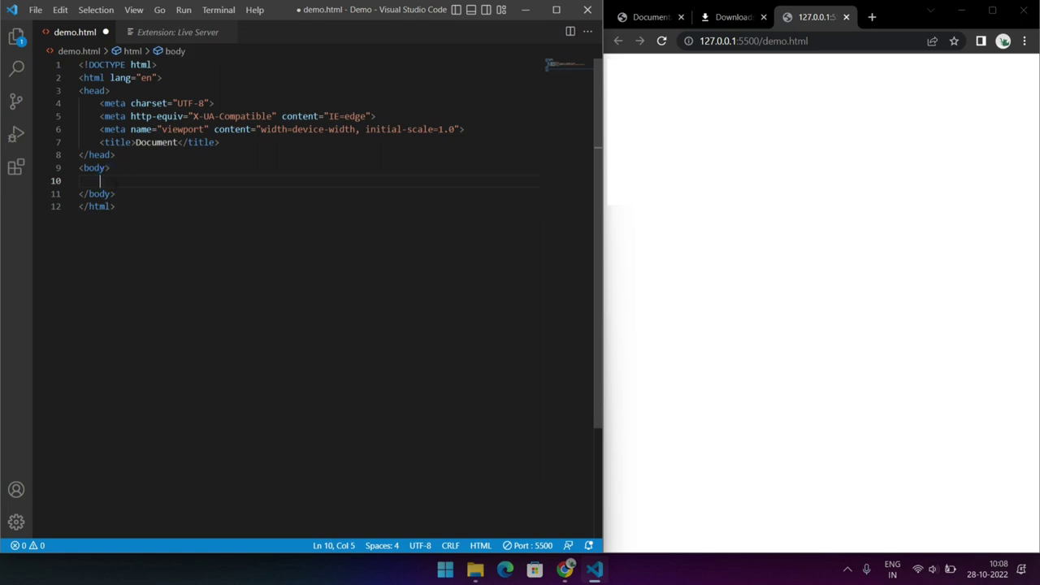
pyautogui.write('h1')
pyautogui.press('Return')
pyautogui.write('He')
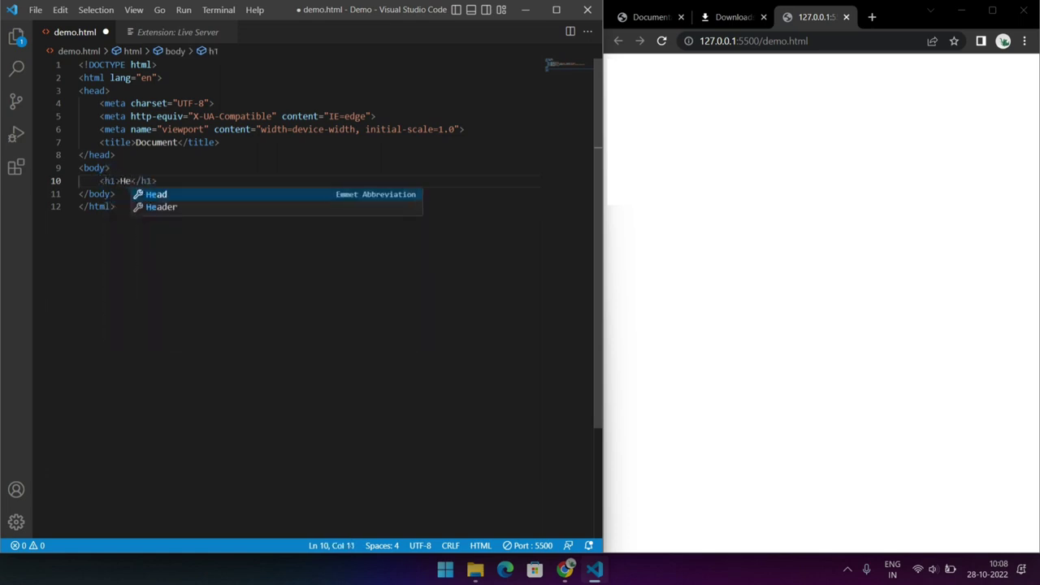
pyautogui.write('llo')
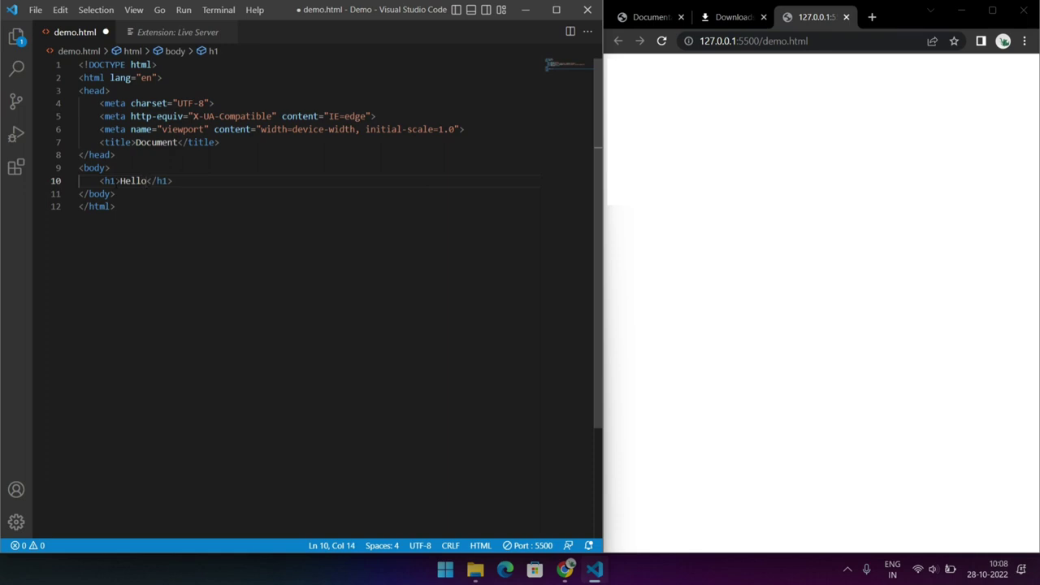
pyautogui.hotkey('ctrl', 's')
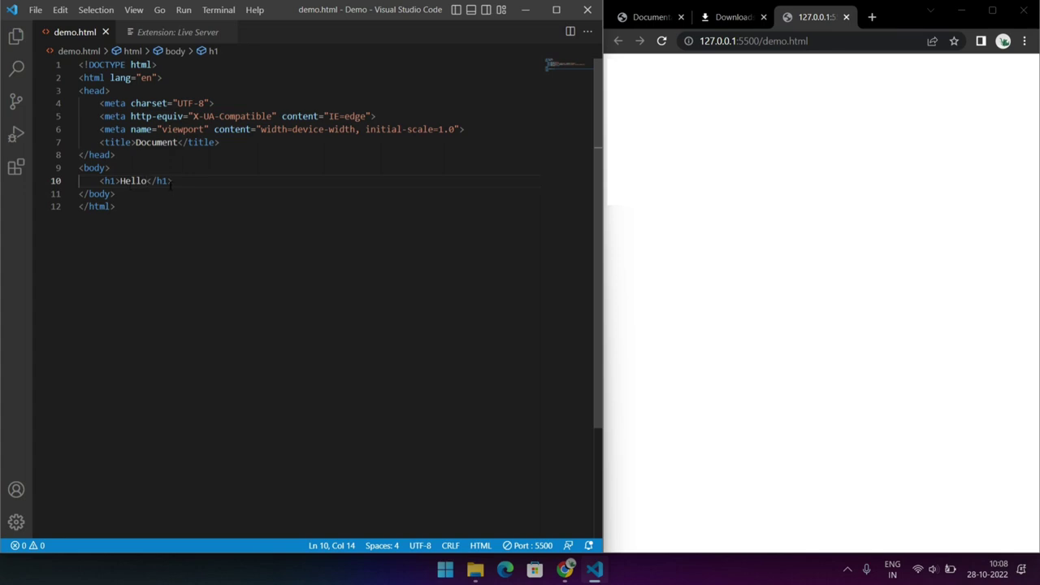
# Add an h2 heading reading Like below the h1, save the file and reload the page in the browser
pyautogui.press('Return')
pyautogui.write('h')
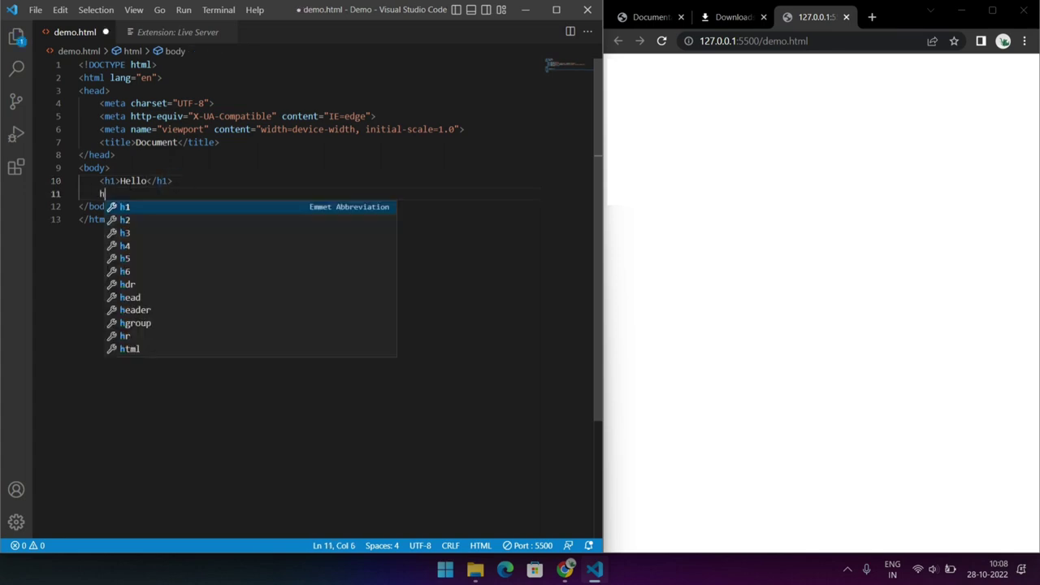
pyautogui.write('2')
pyautogui.press('Tab')
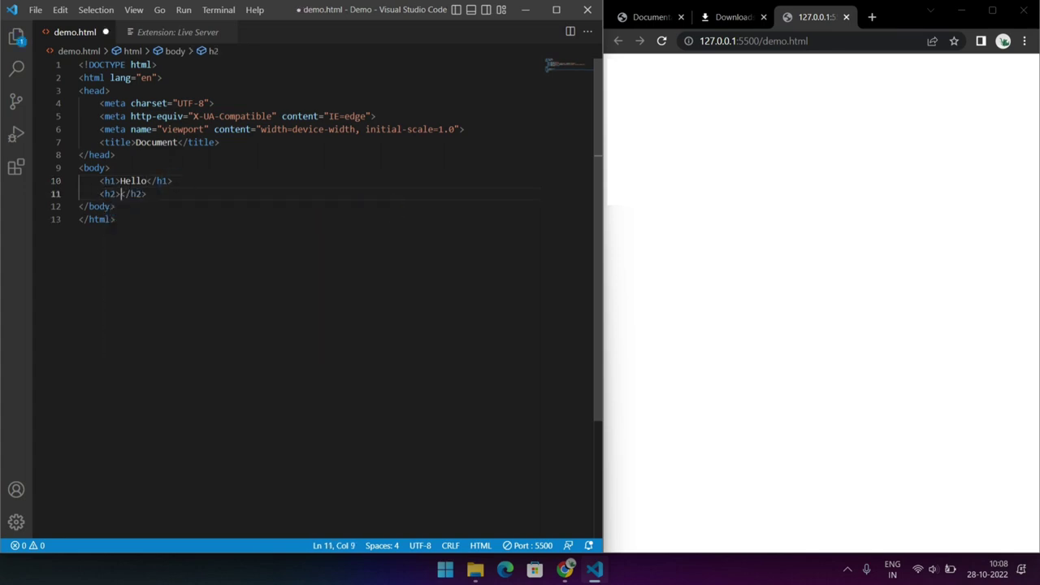
pyautogui.write('Like')
pyautogui.hotkey('ctrl', 's')
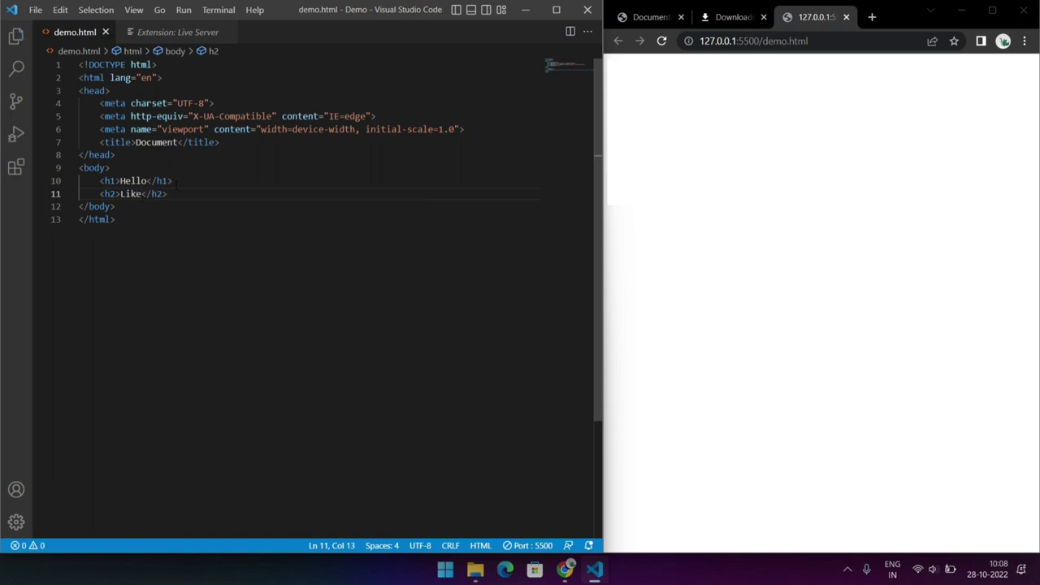
pyautogui.click(662, 41)
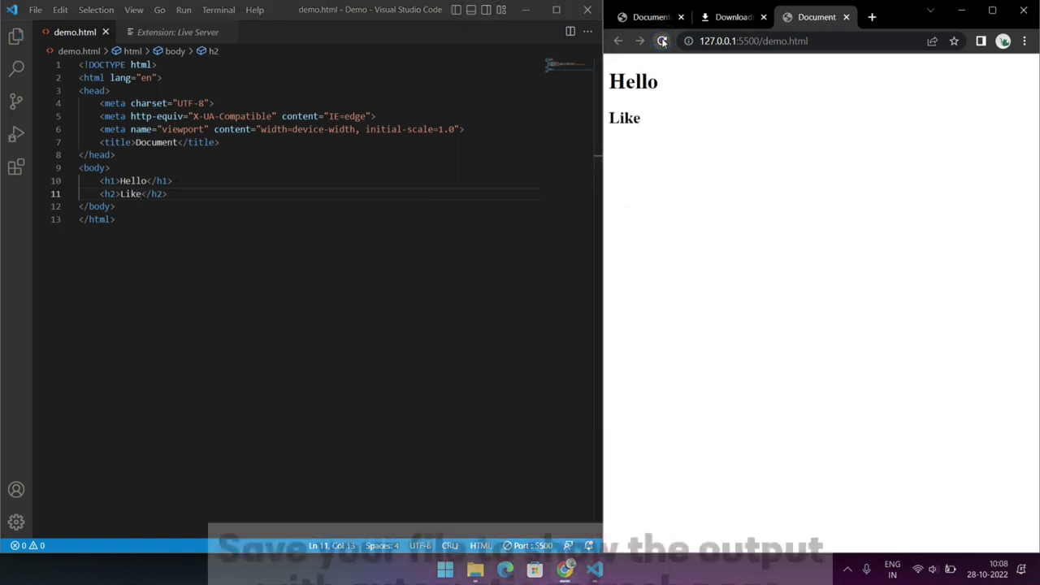
# Duplicate the h2 Like line directly below it and change the copy's text to Share
pyautogui.click(190, 200)
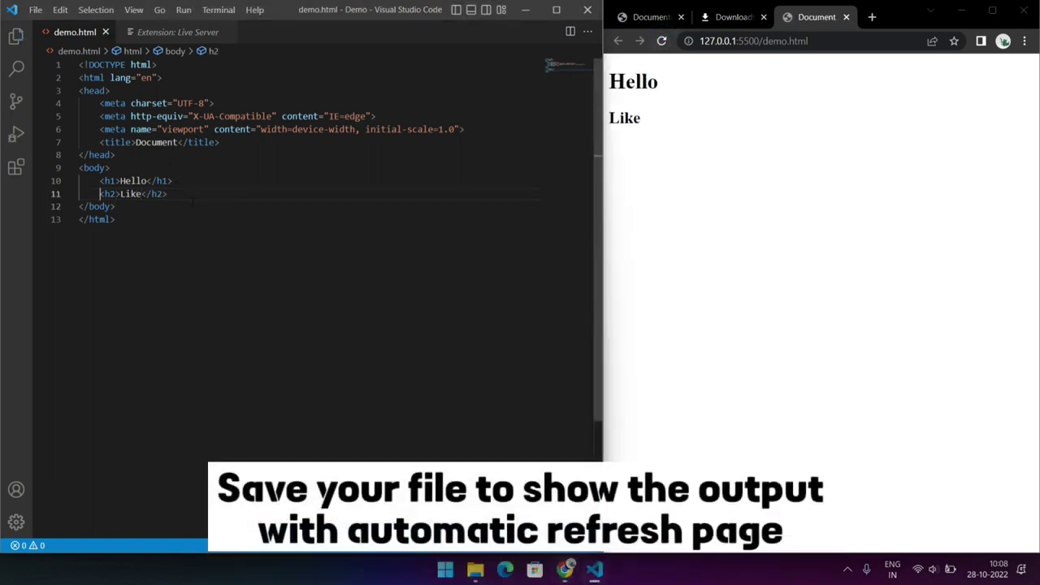
pyautogui.hotkey('shift', 'End')
pyautogui.hotkey('ctrl', 'c')
pyautogui.press('End')
pyautogui.press('Return')
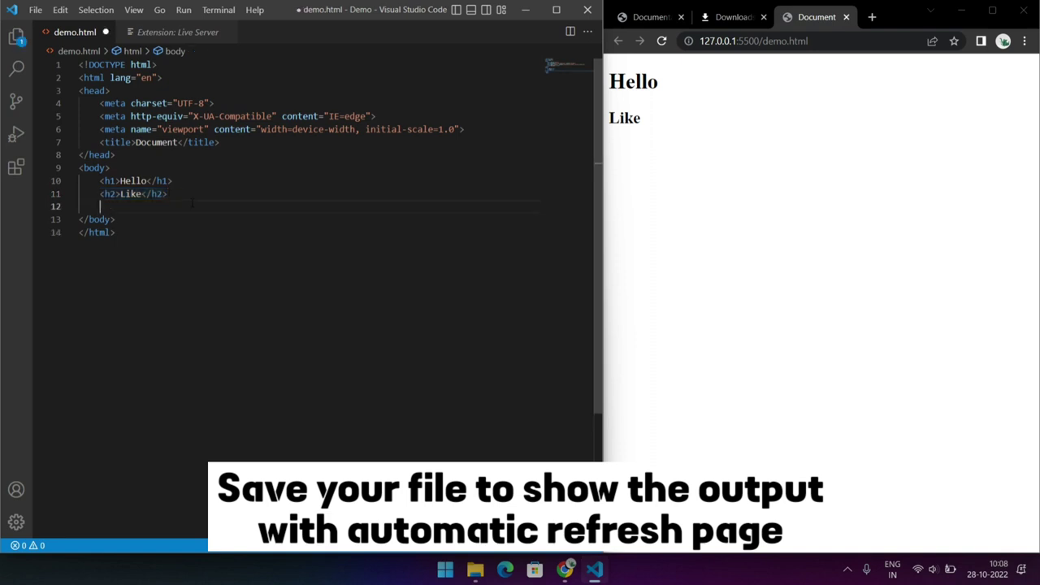
pyautogui.hotkey('ctrl', 'v')
pyautogui.press('Left')
pyautogui.press('Left')
pyautogui.press('Left')
pyautogui.press('Left')
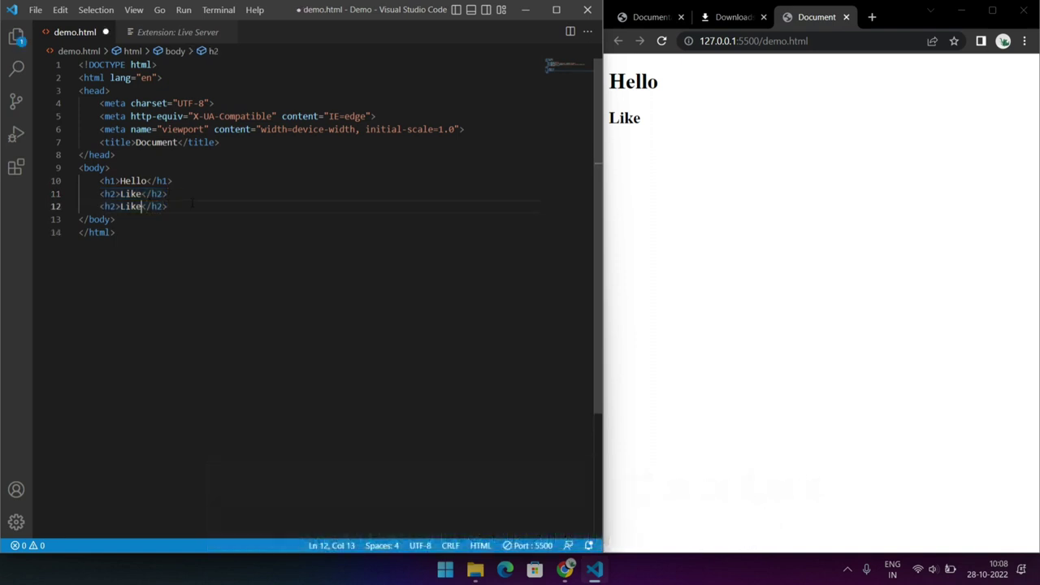
pyautogui.press('BackSpace')
pyautogui.press('BackSpace')
pyautogui.press('BackSpace')
pyautogui.press('BackSpace')
pyautogui.write('Sha')
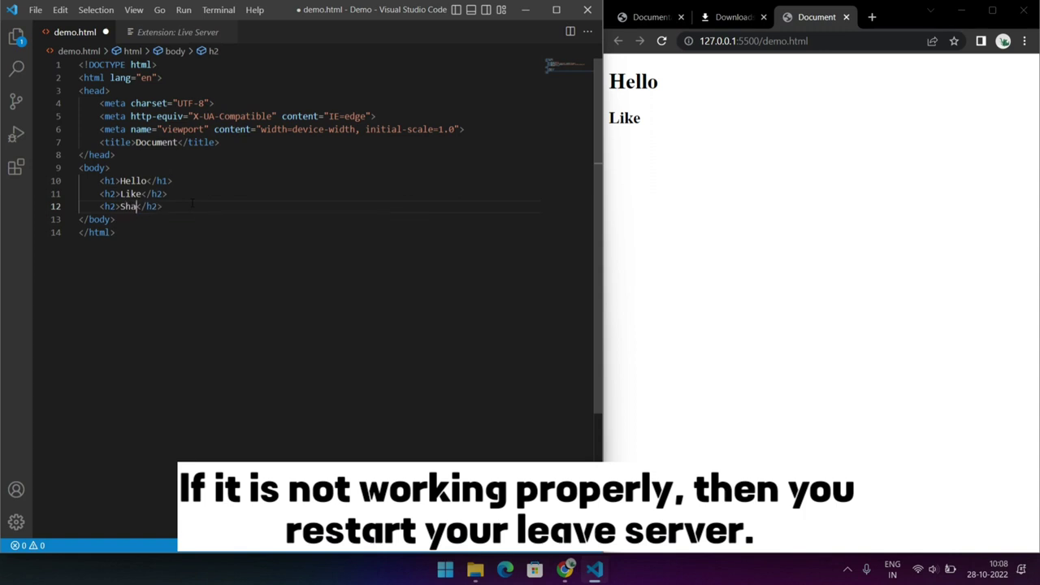
pyautogui.write('re')
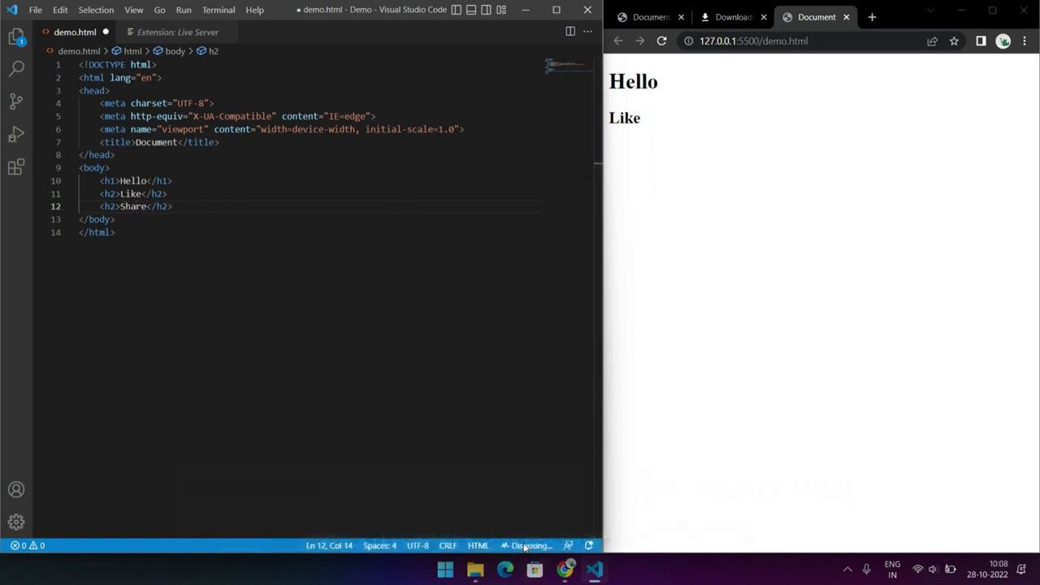
# Save demo.html and restart Live Server
pyautogui.hotkey('ctrl', 's')
pyautogui.click(524, 546)
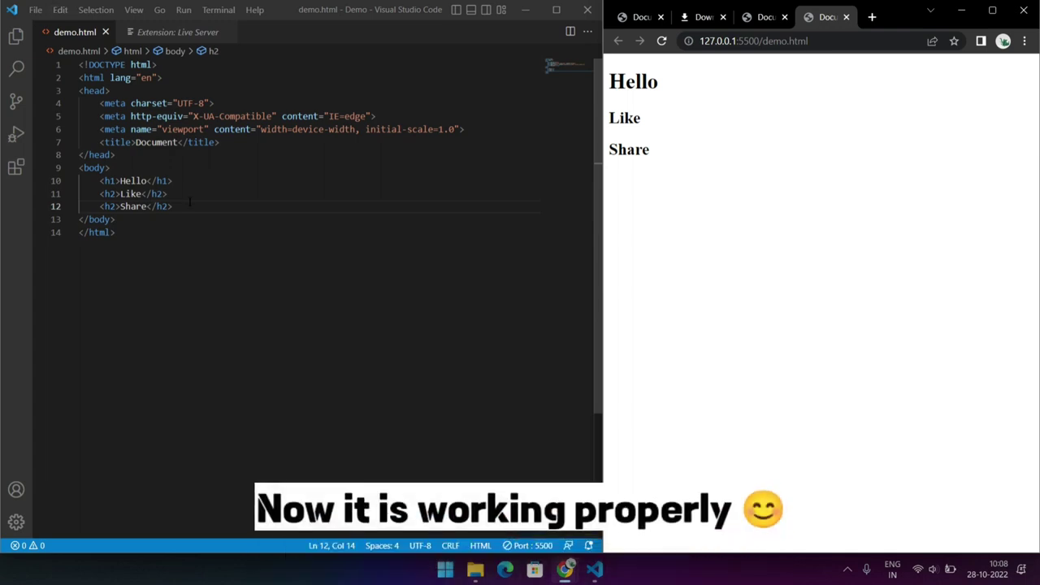
# Paste another heading line below Share, change it to an h3 reading Subscribe and save the file
pyautogui.click(190, 203)
pyautogui.press('Return')
pyautogui.hotkey('ctrl', 'v')
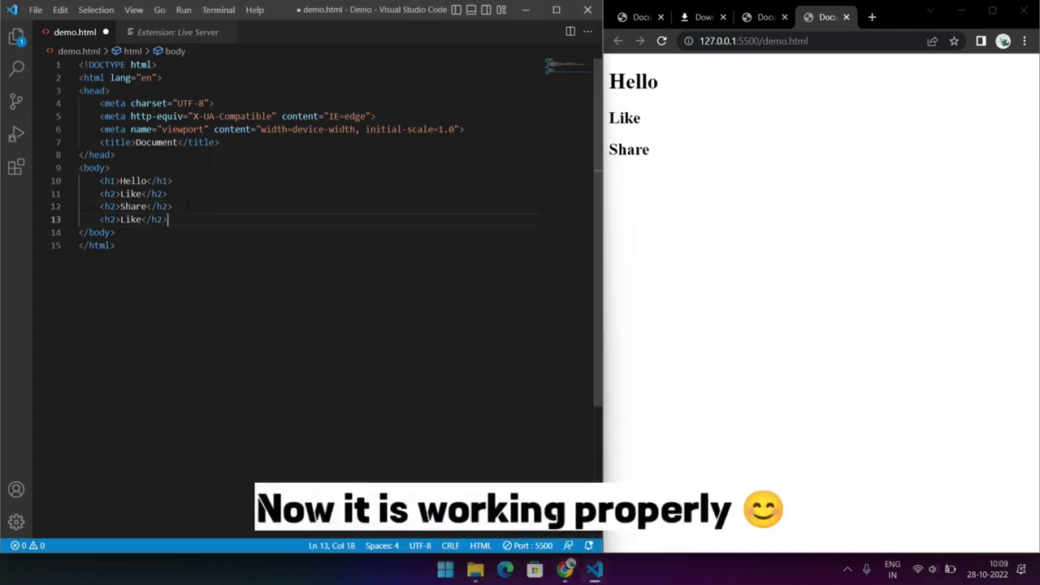
pyautogui.press('Left')
pyautogui.press('Left')
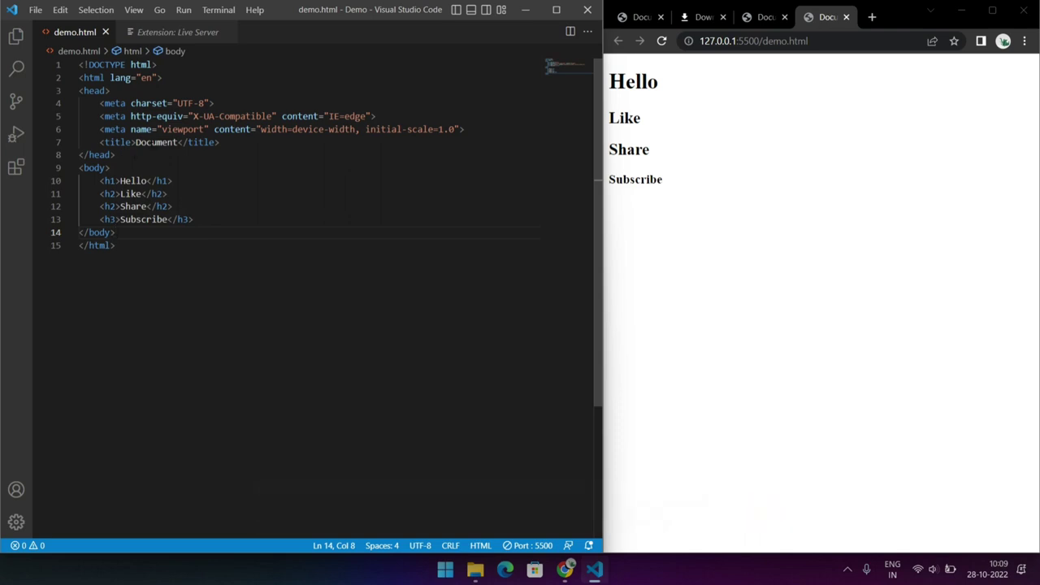
# Turn on Auto Save for the editor
pyautogui.click(36, 11)
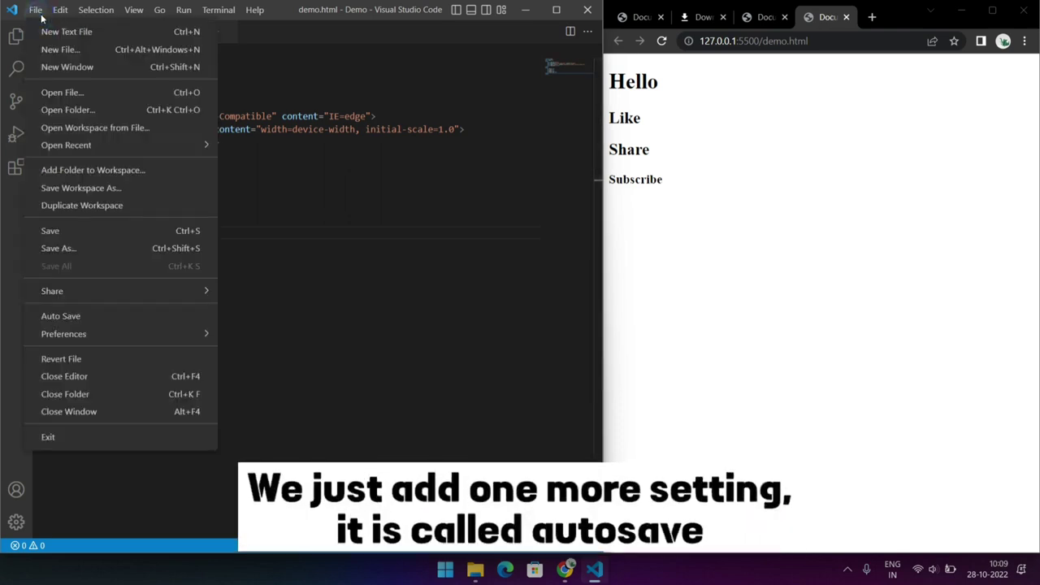
pyautogui.click(64, 317)
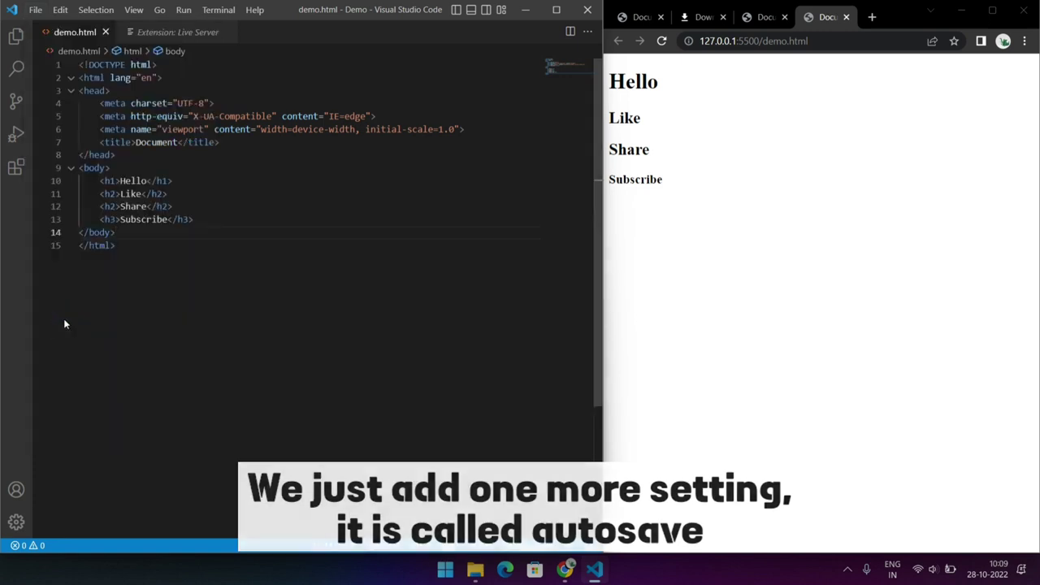
# Replace the h3 Subscribe line with an h2 heading reading Hello
pyautogui.moveTo(194, 219); pyautogui.dragTo(99, 219)
pyautogui.press('BackSpace')
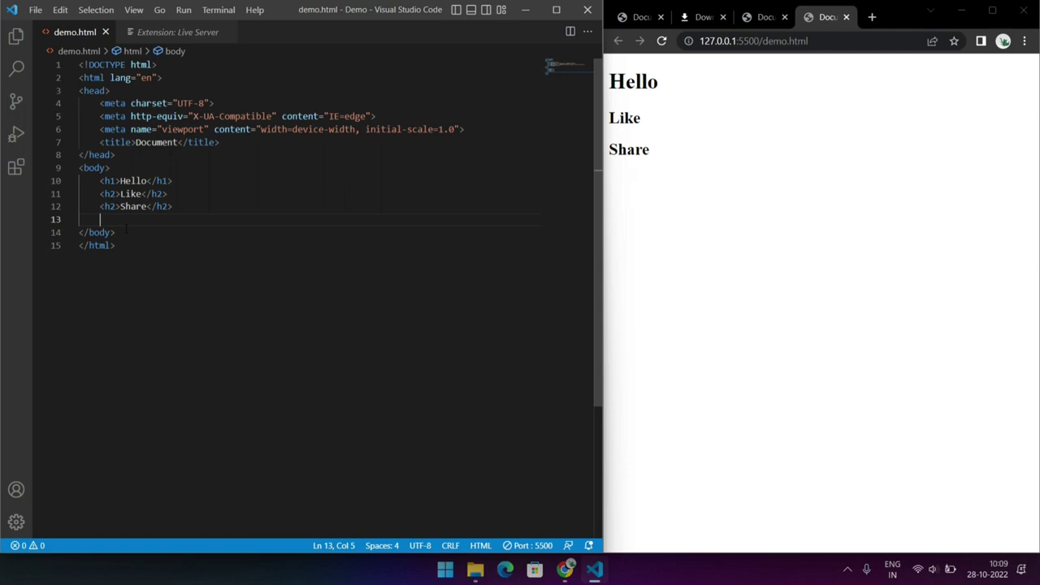
pyautogui.write('h2')
pyautogui.press('Tab')
pyautogui.write('Hello')
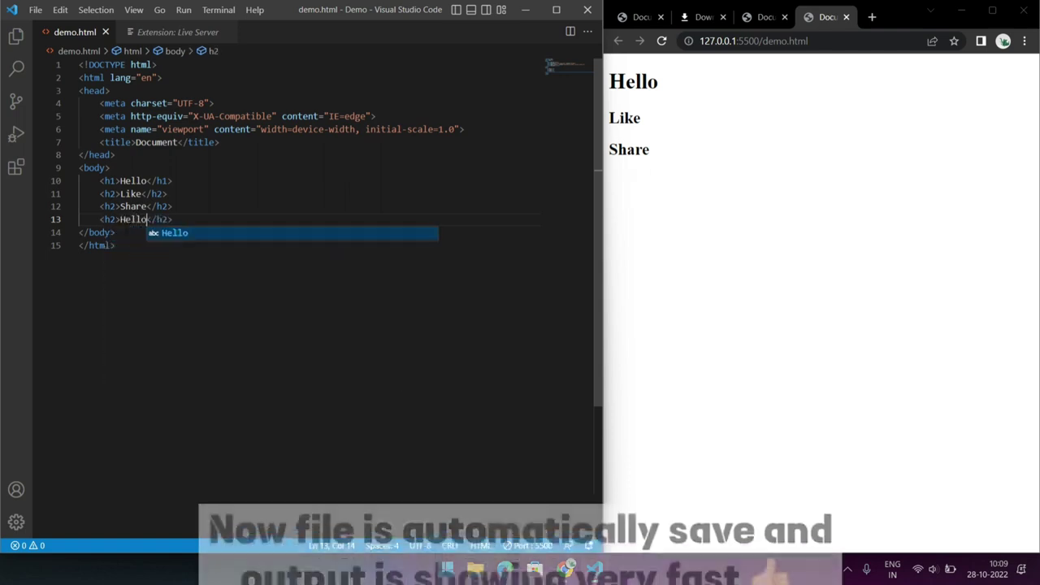
pyautogui.press('Escape')
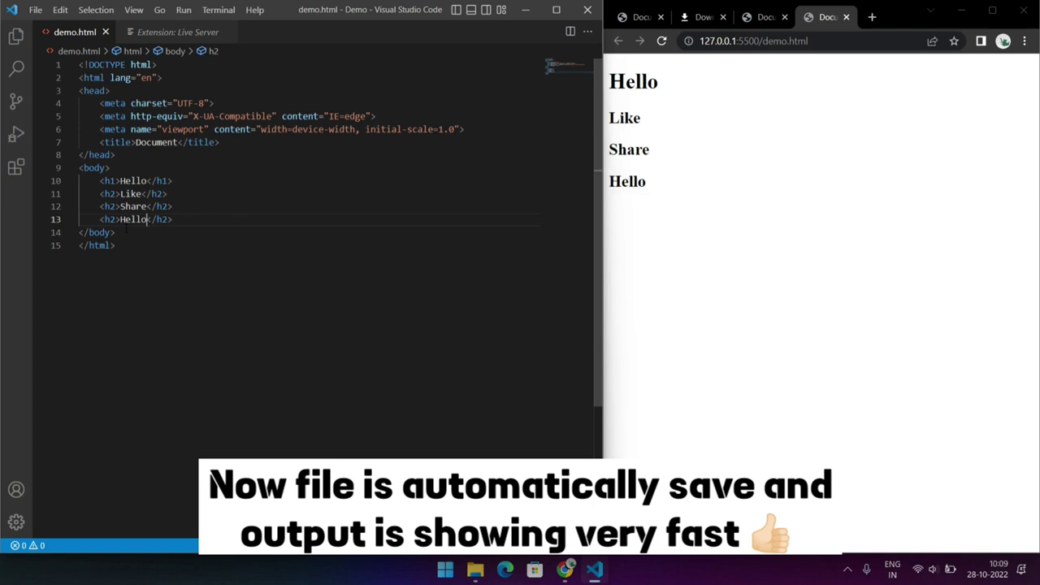